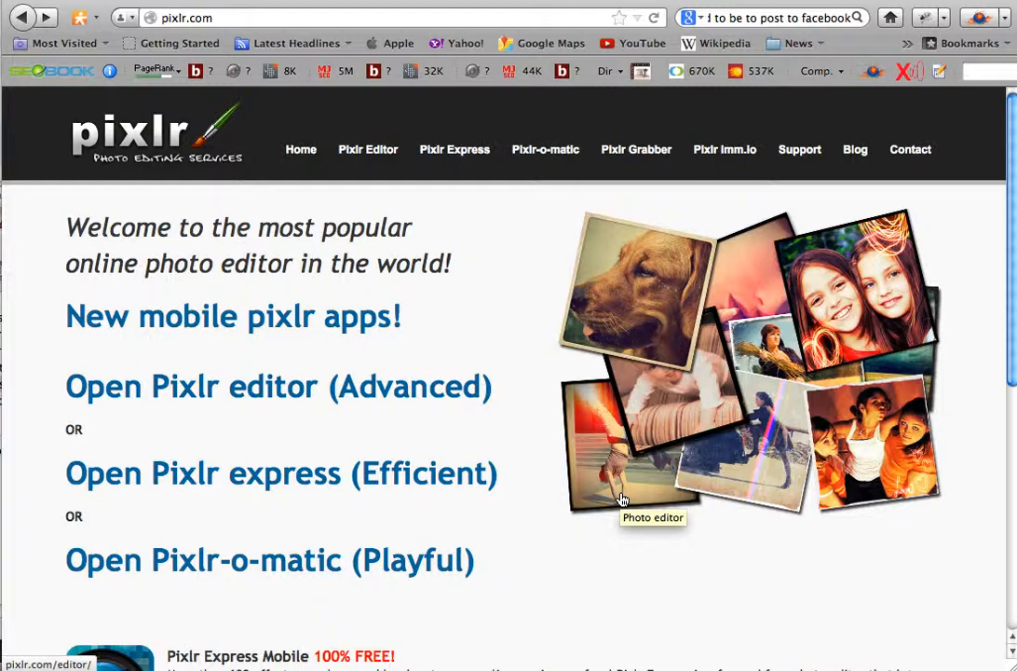
- Open the Pixlr Express (Efficient) photo editor from the Pixlr home page
click(296, 479)
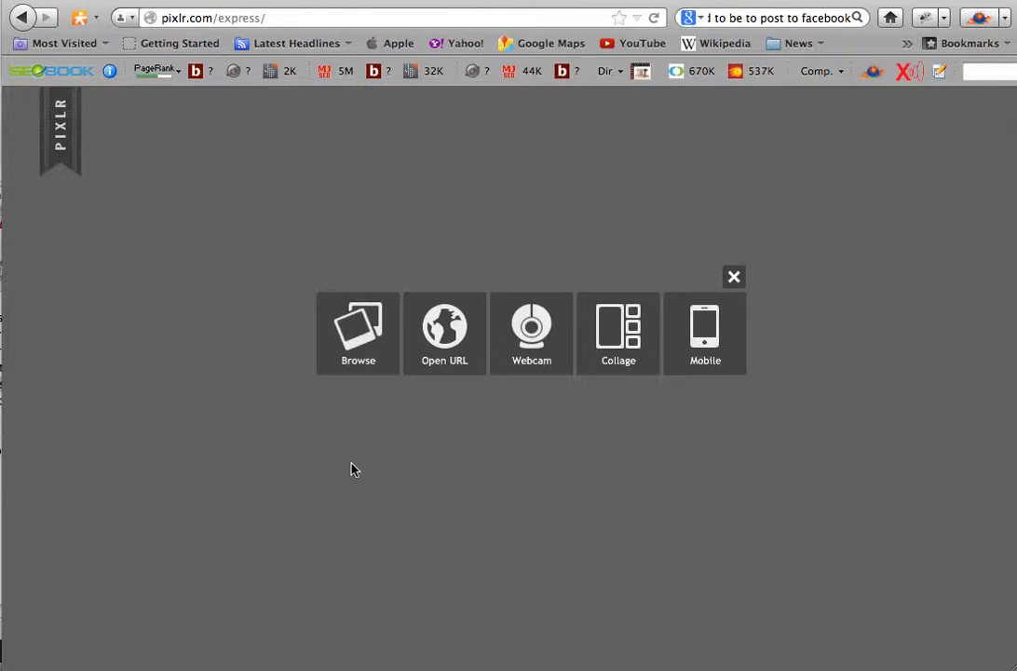
click(23, 17)
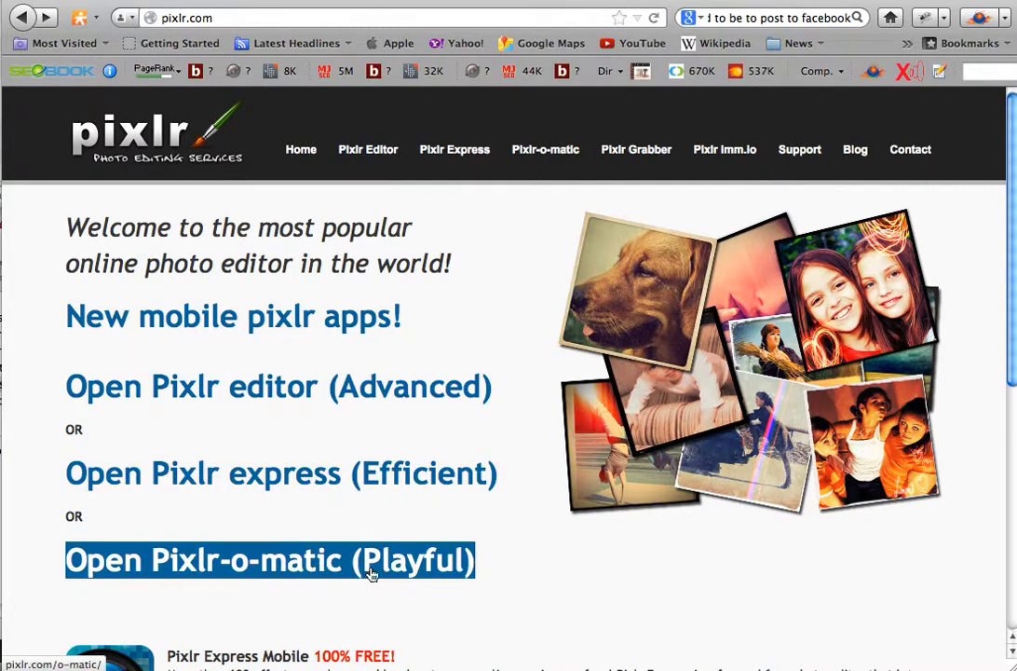
click(317, 475)
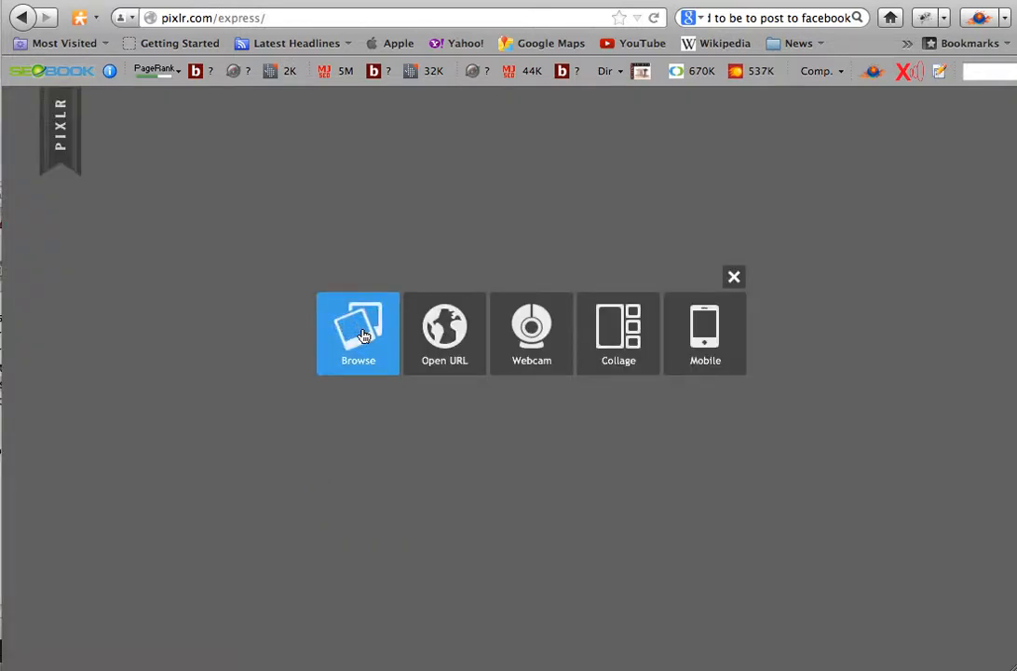
- Load the photo IMG_3448.JPG from the Total Boxing folder in My Pictures into the editor
click(364, 335)
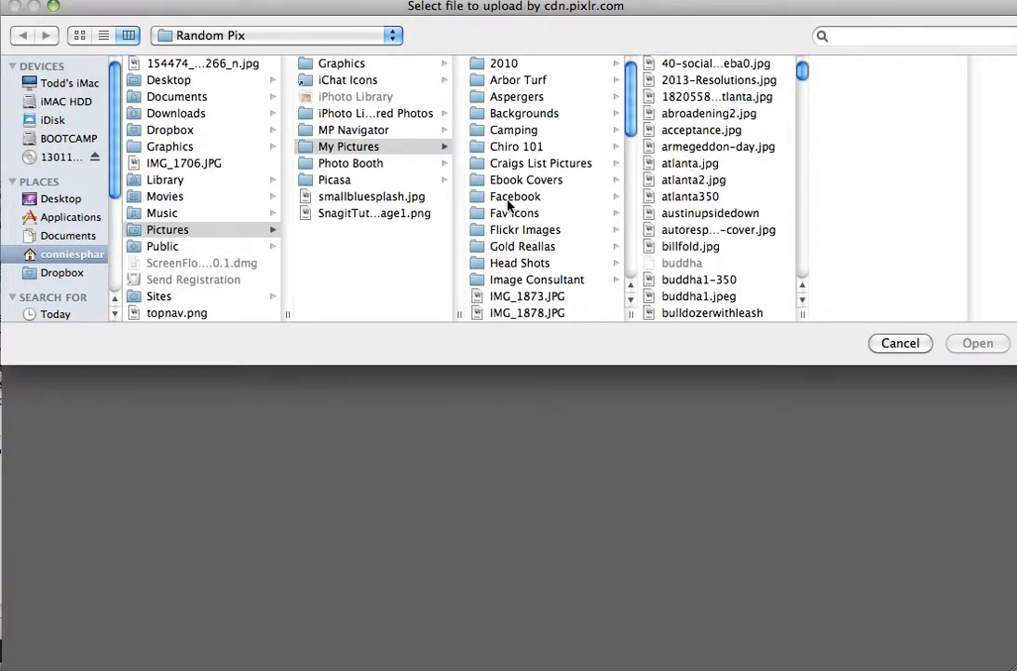
scroll(521, 187, down, 5)
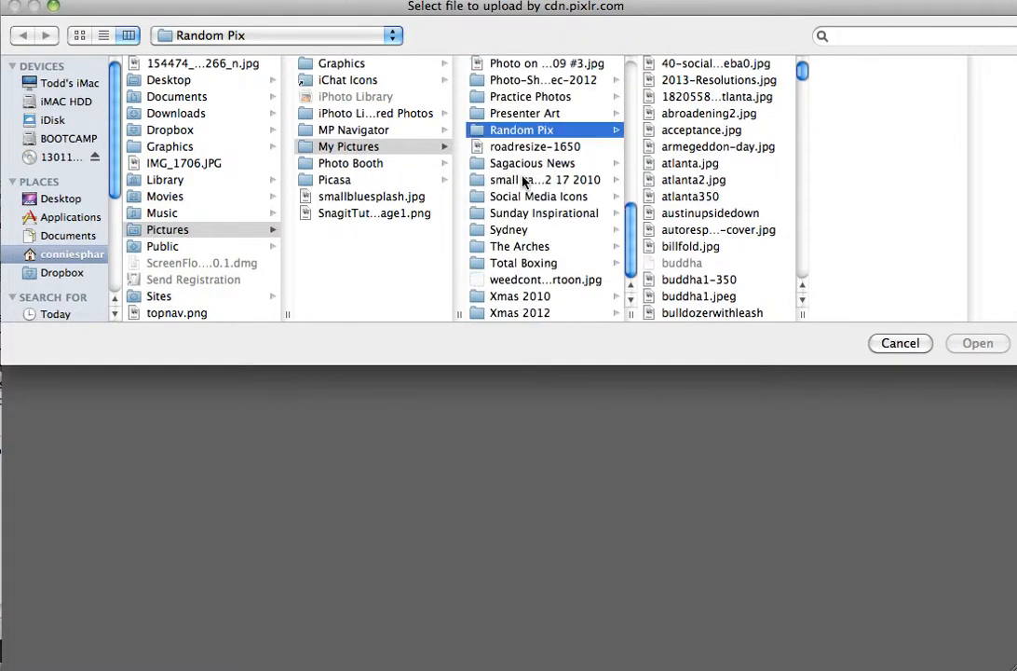
click(517, 264)
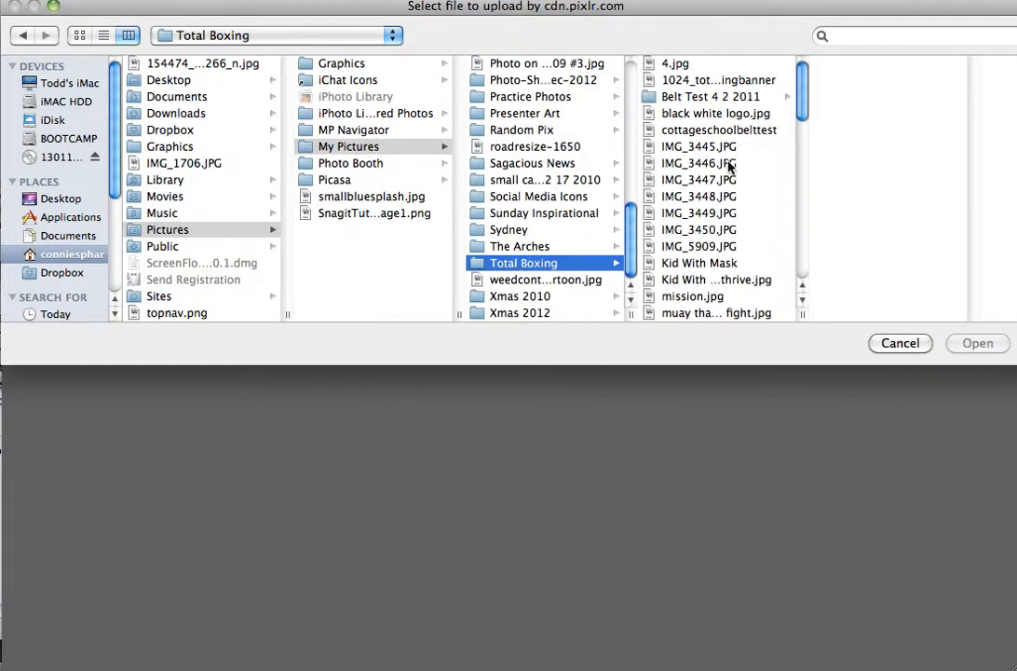
click(702, 197)
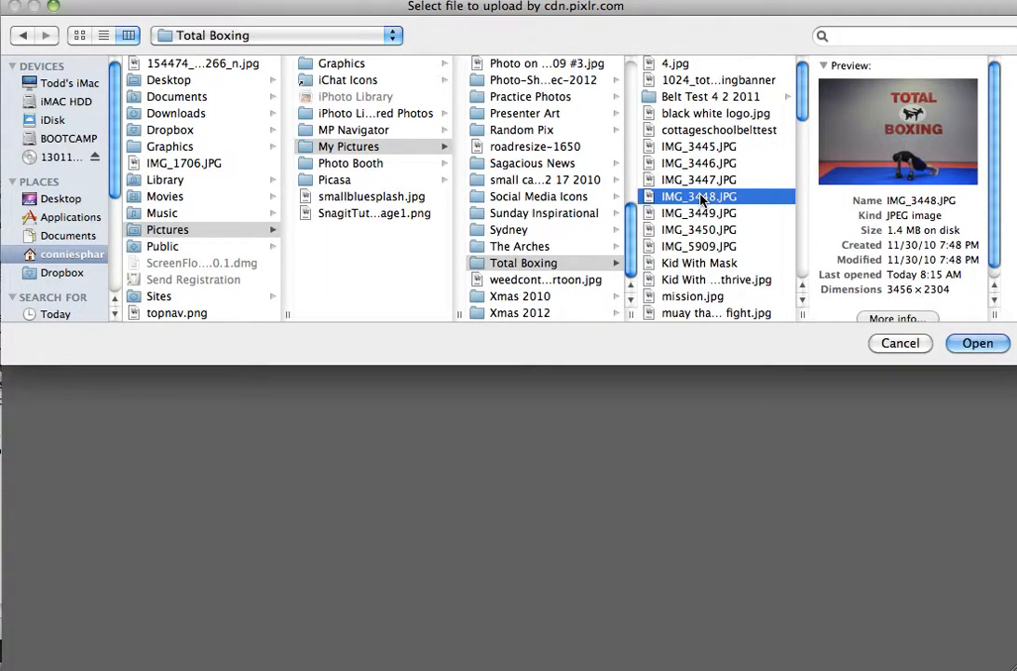
double_click(702, 197)
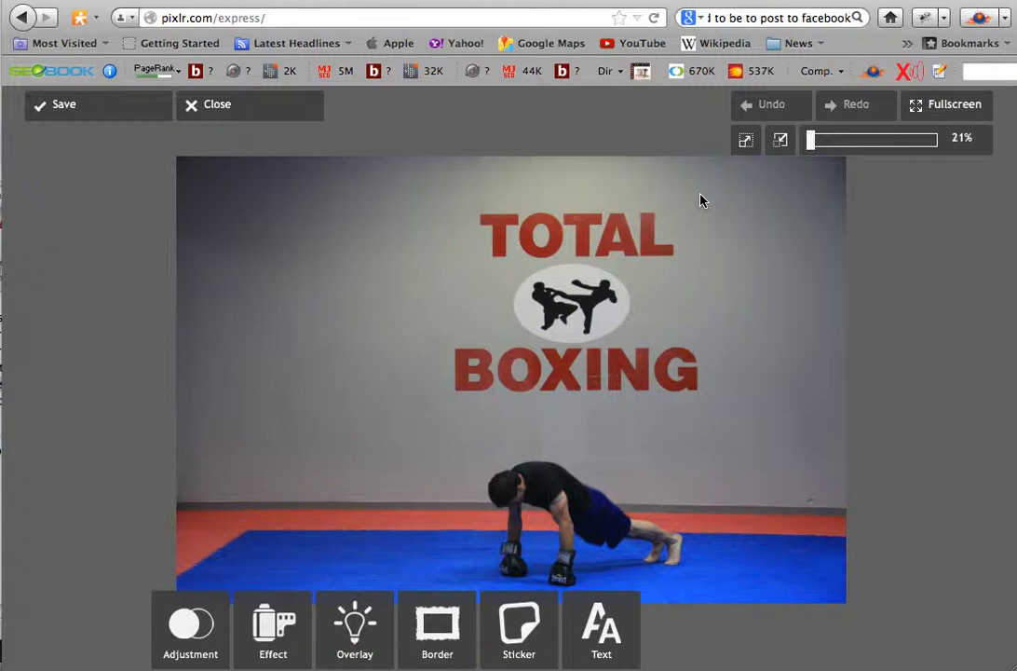
- Resize the photo to a width of 650 pixels with its proportions kept
click(192, 628)
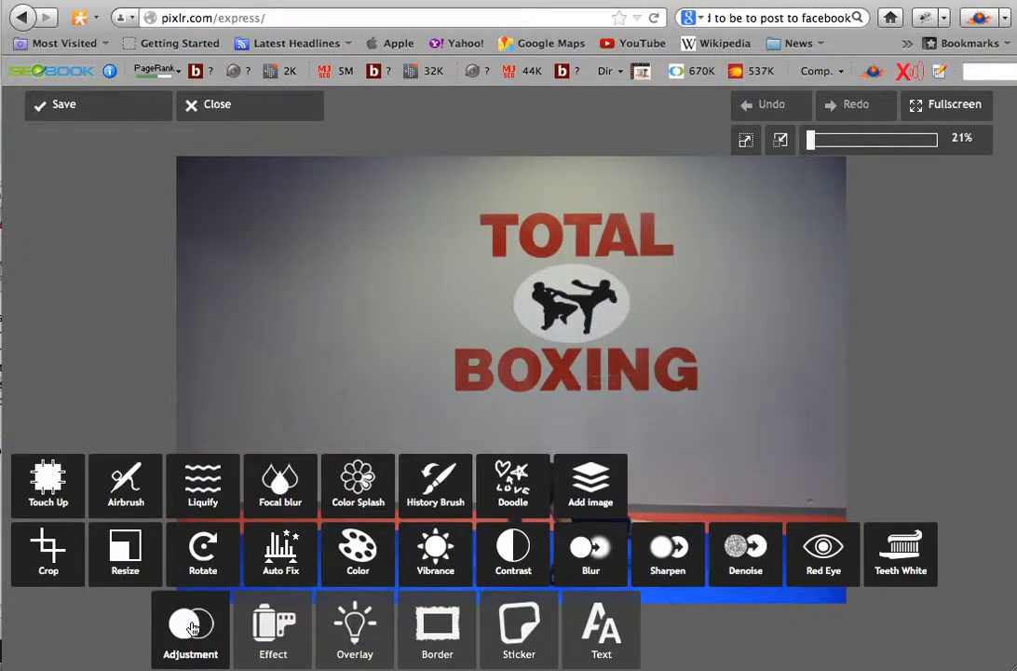
click(120, 562)
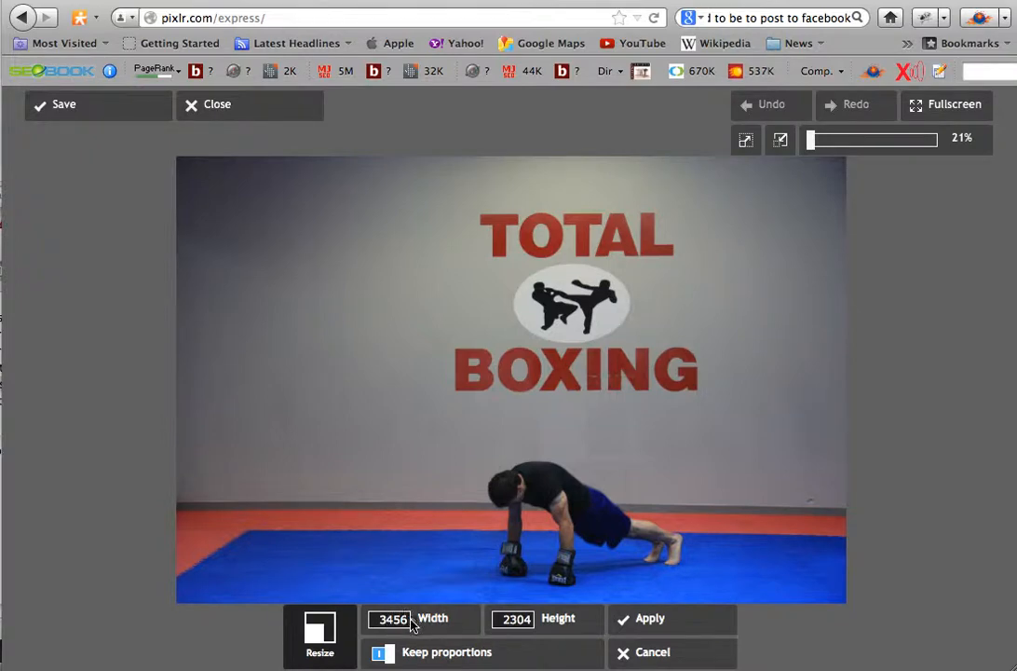
double_click(407, 621)
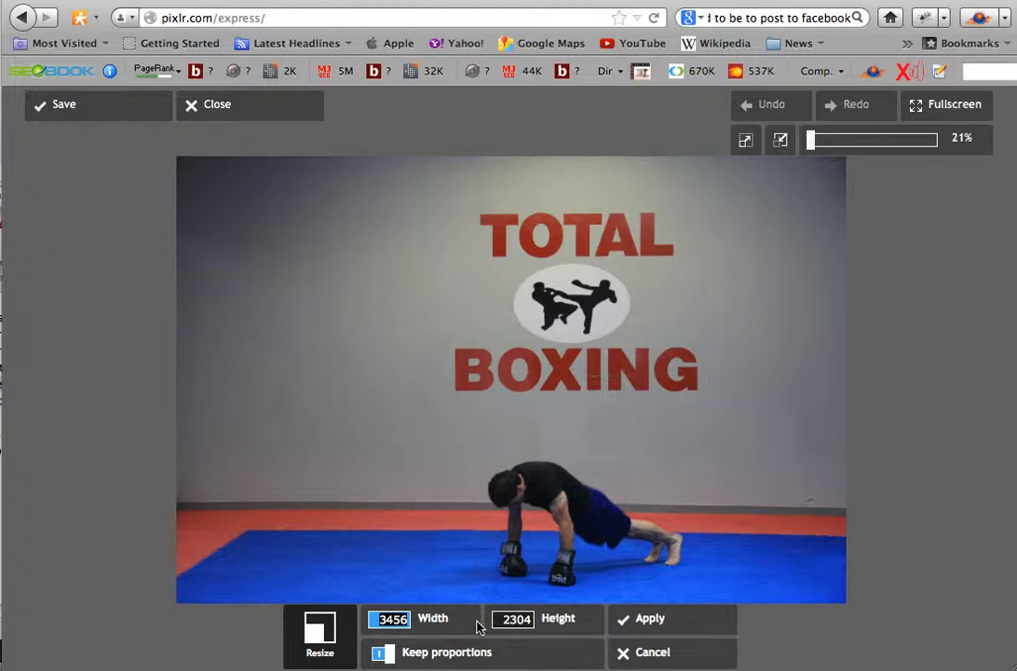
text(65)
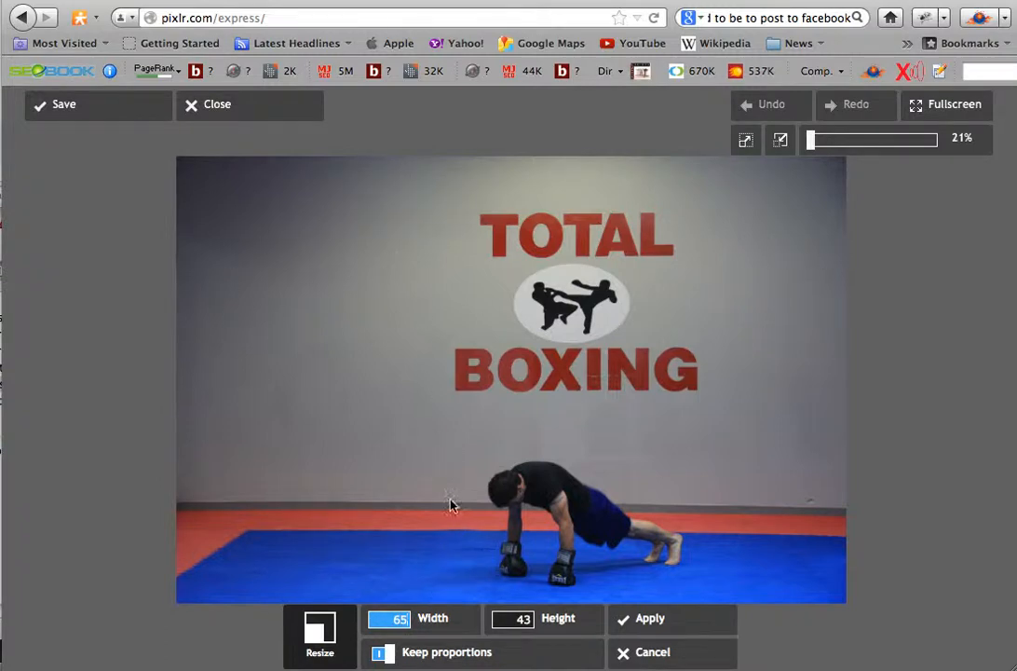
text(0)
click(655, 622)
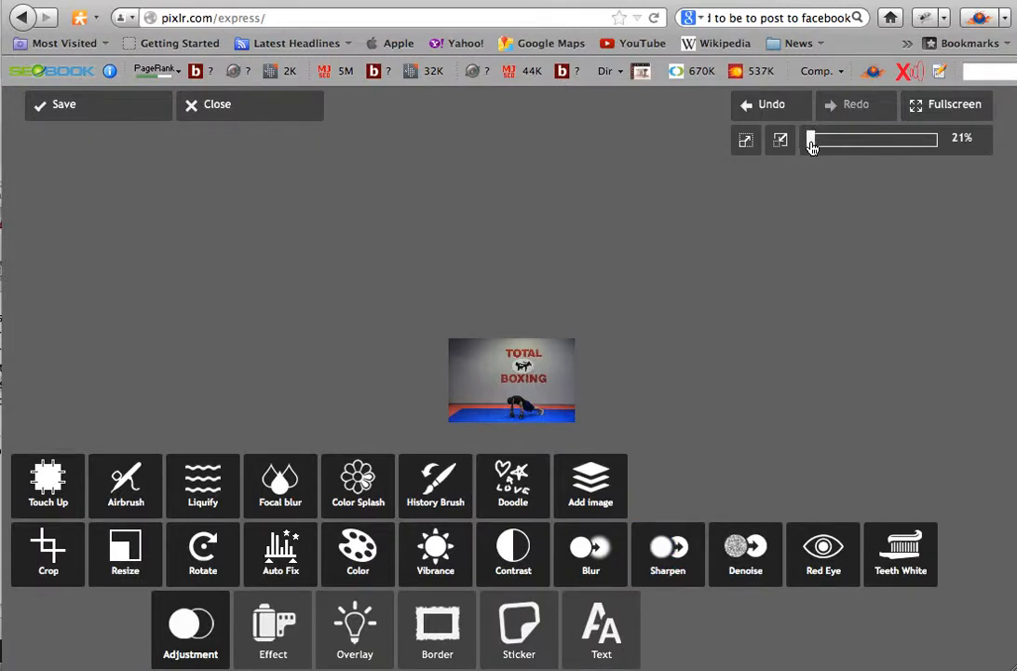
- Crop the photo to a nearly square area of about 408 by 407 pixels around the Total Boxing logo and the athlete
drag(813, 144, 865, 140)
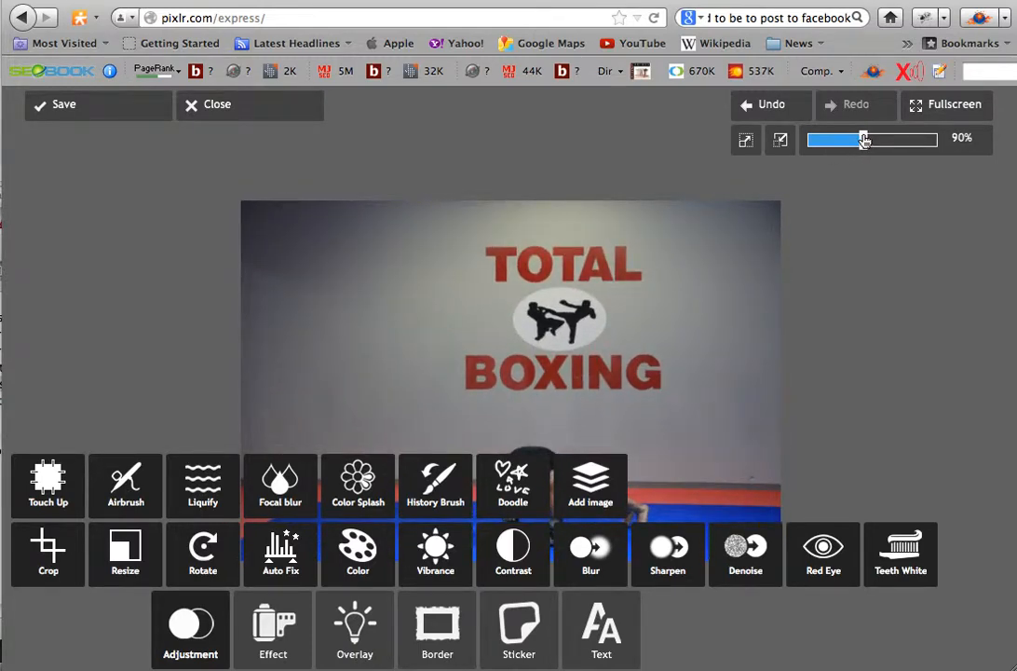
drag(864, 139, 872, 139)
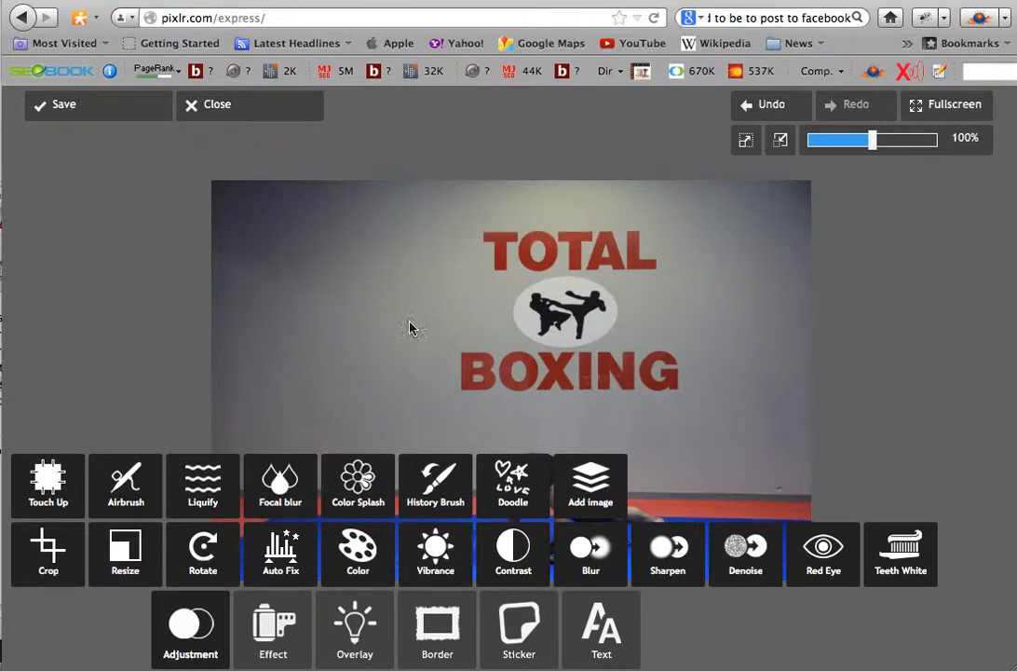
click(23, 567)
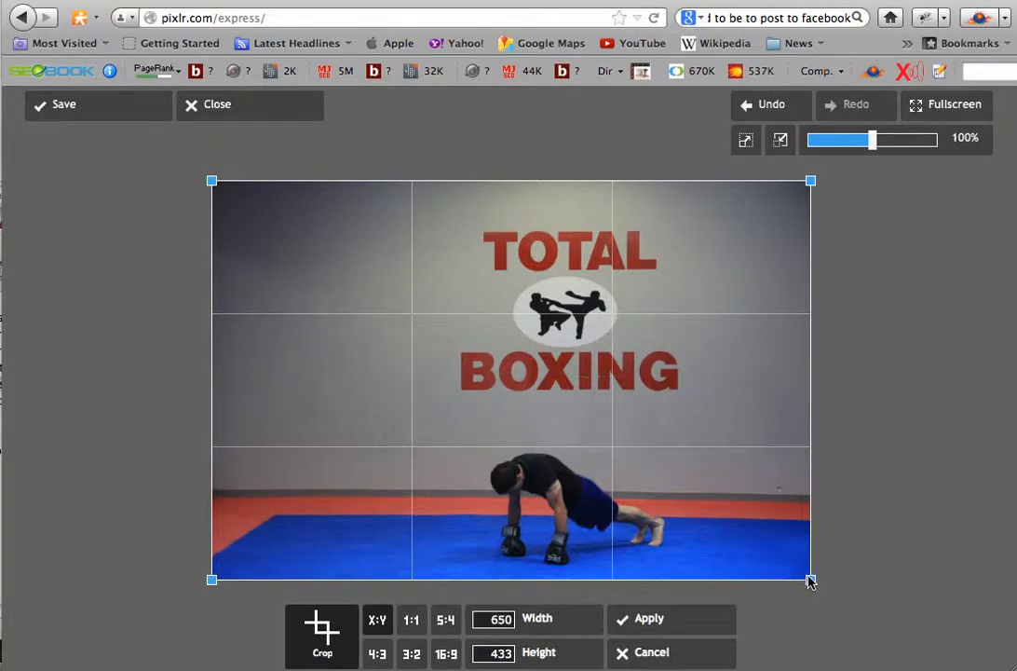
drag(810, 580, 805, 555)
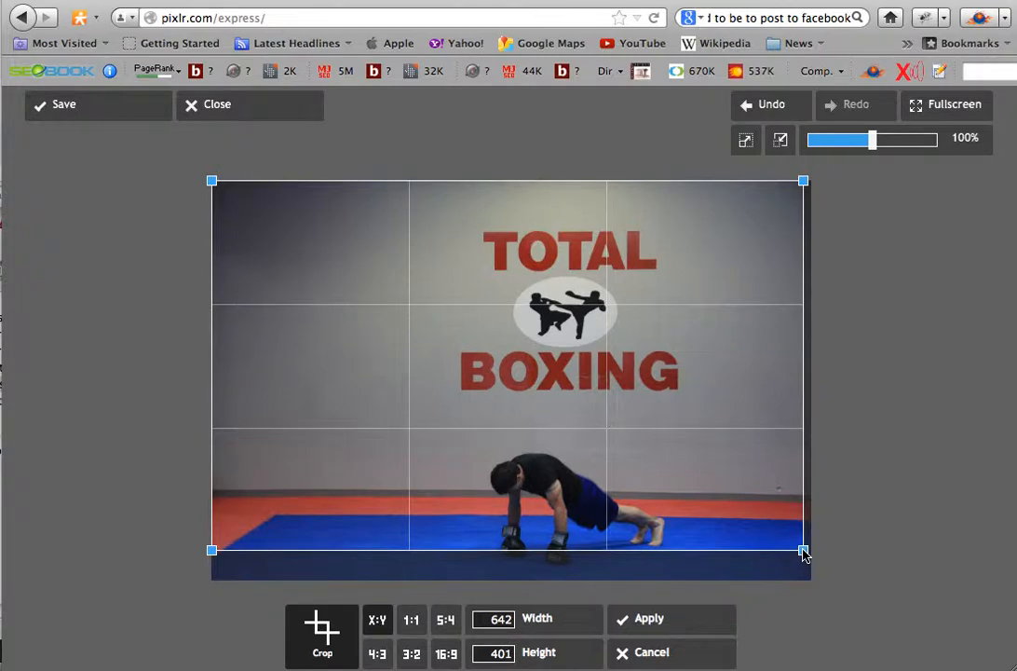
drag(805, 554, 805, 557)
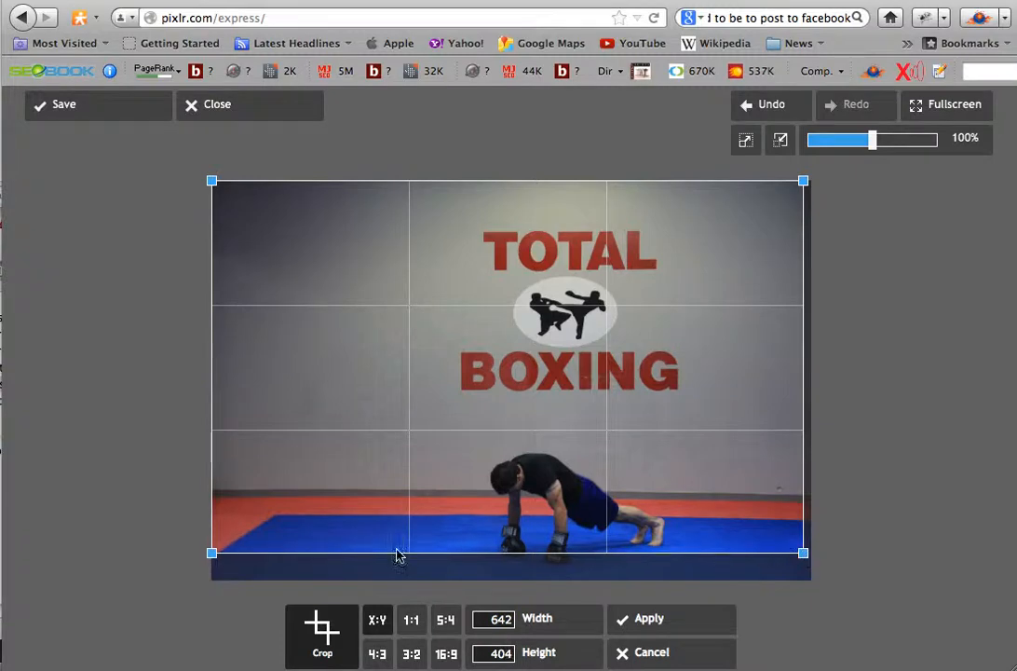
drag(213, 556, 428, 559)
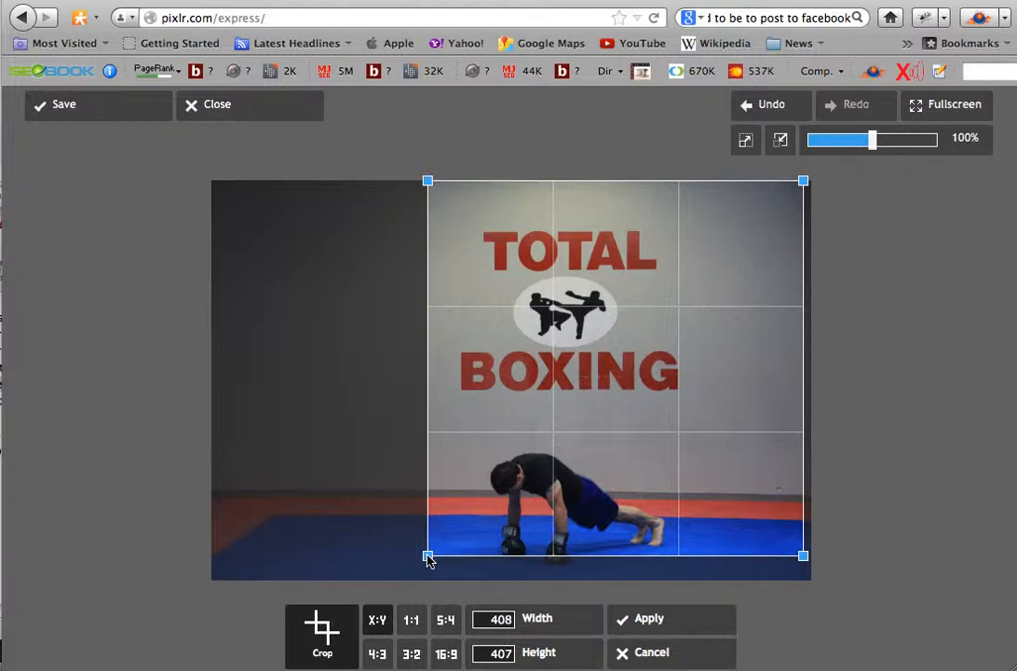
drag(515, 497, 406, 512)
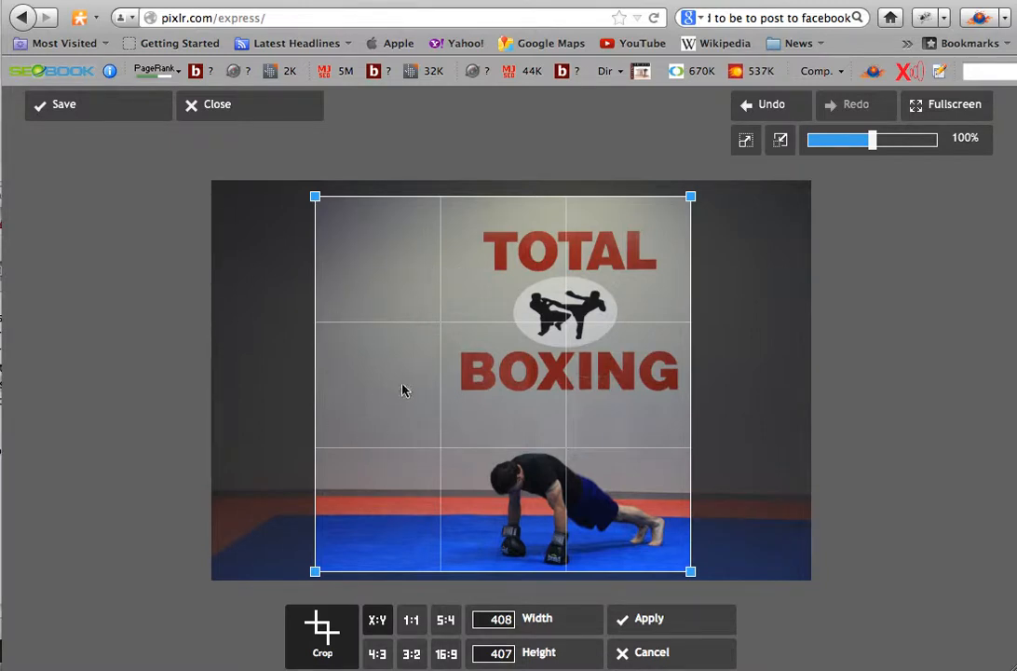
mouse_move(509, 380)
mouse_down()
mouse_move(633, 389)
mouse_move(636, 379)
mouse_move(599, 382)
mouse_move(636, 388)
mouse_move(503, 385)
mouse_up()
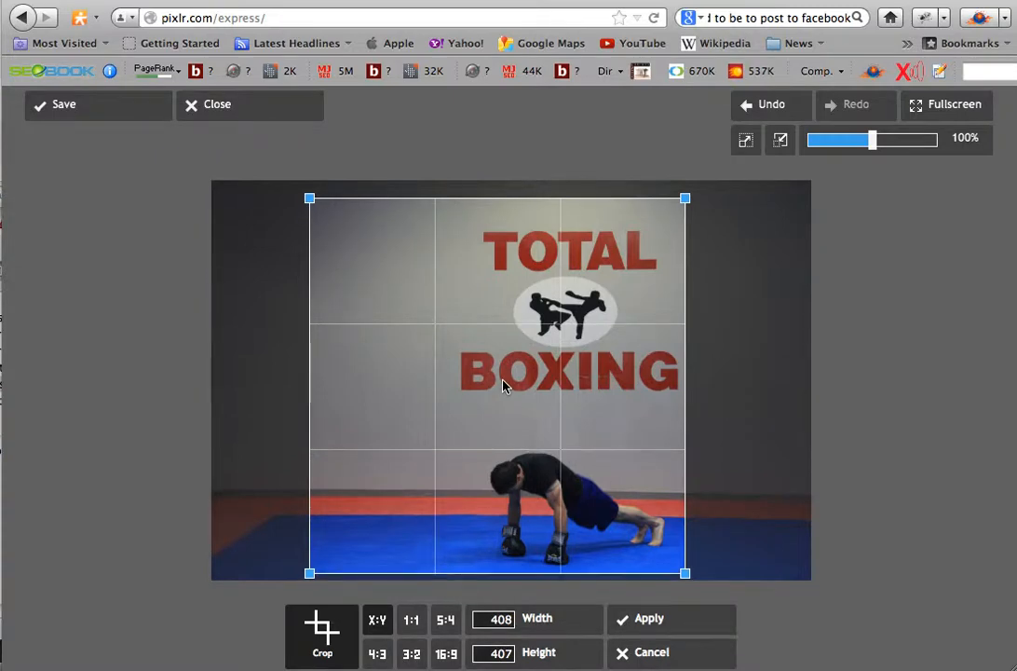
click(655, 622)
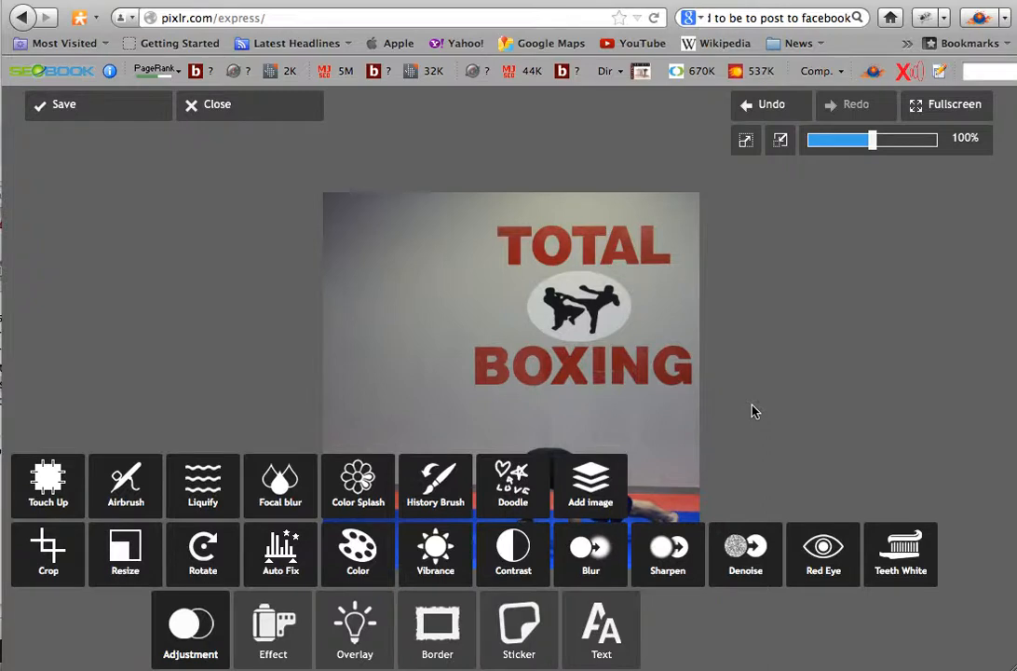
- Examine the fonts available in the Grunge text category, then leave it without adding text
click(589, 632)
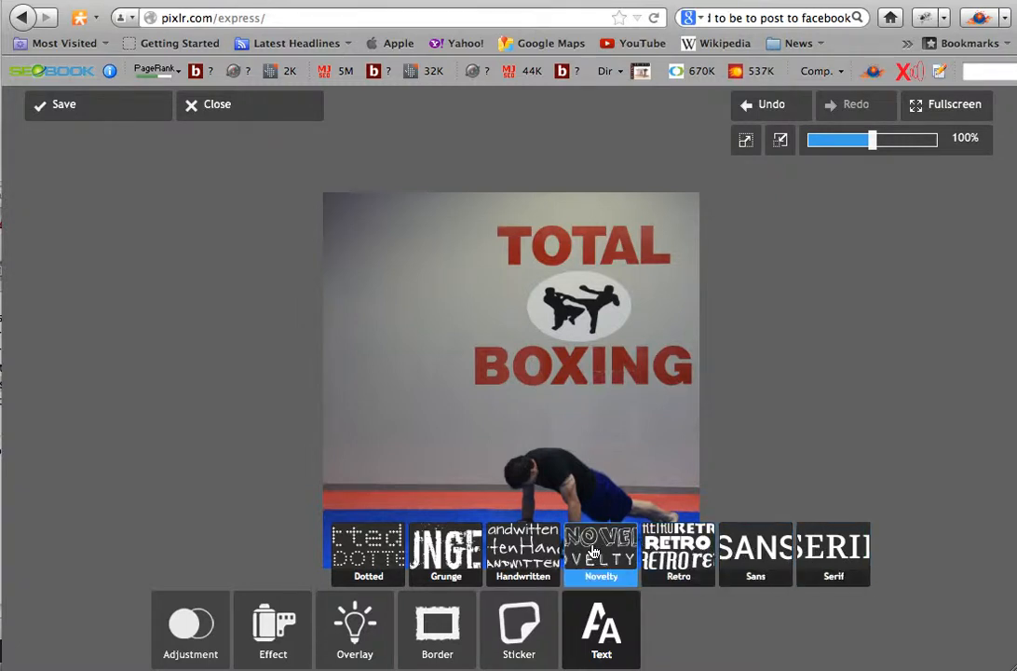
click(452, 549)
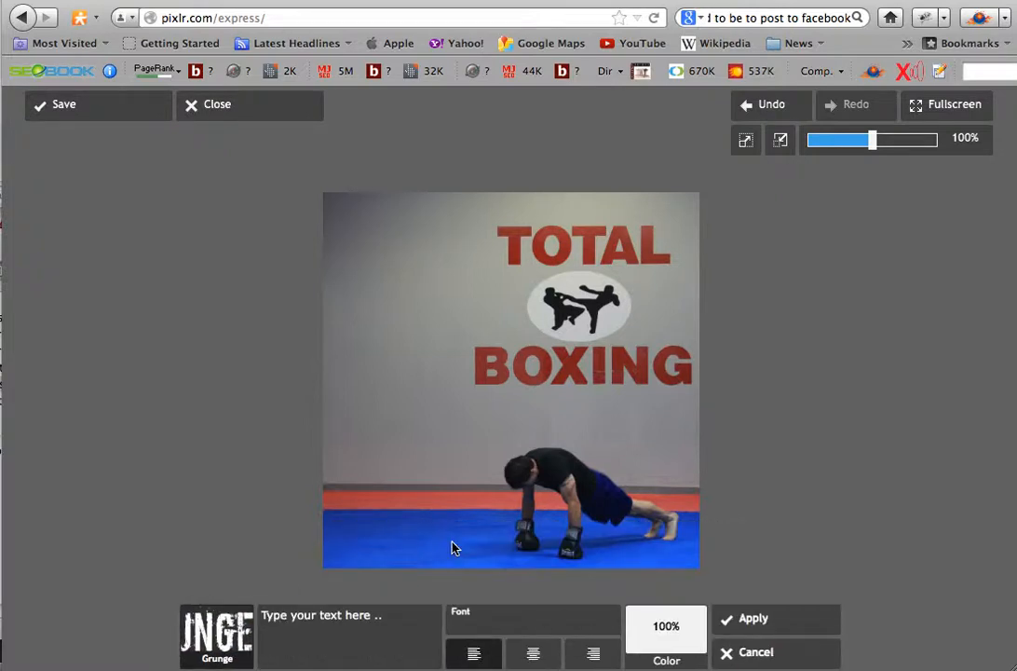
click(533, 624)
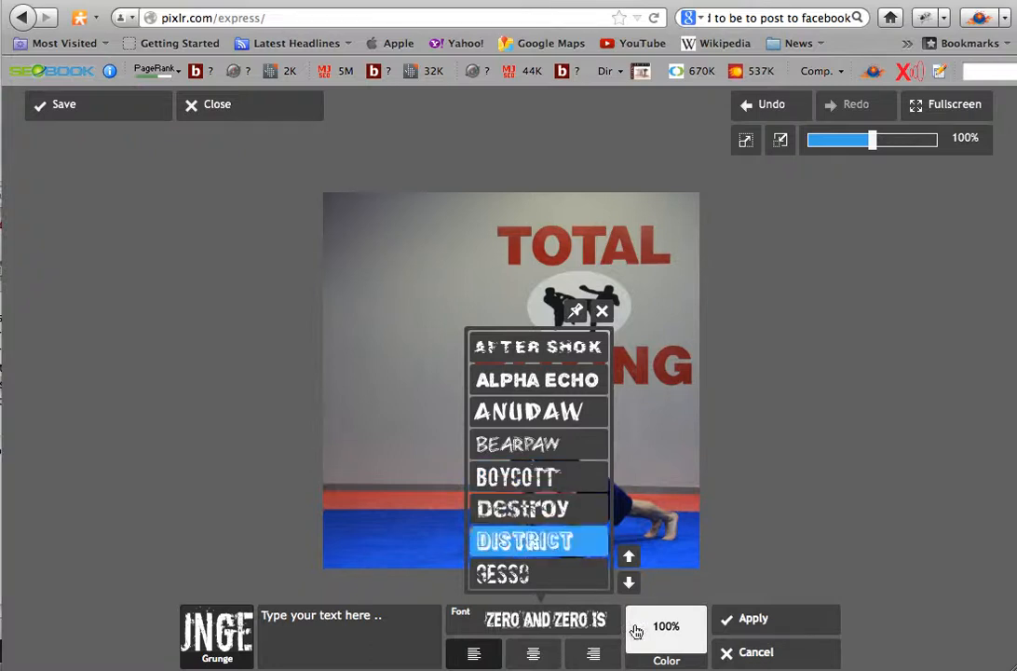
click(629, 556)
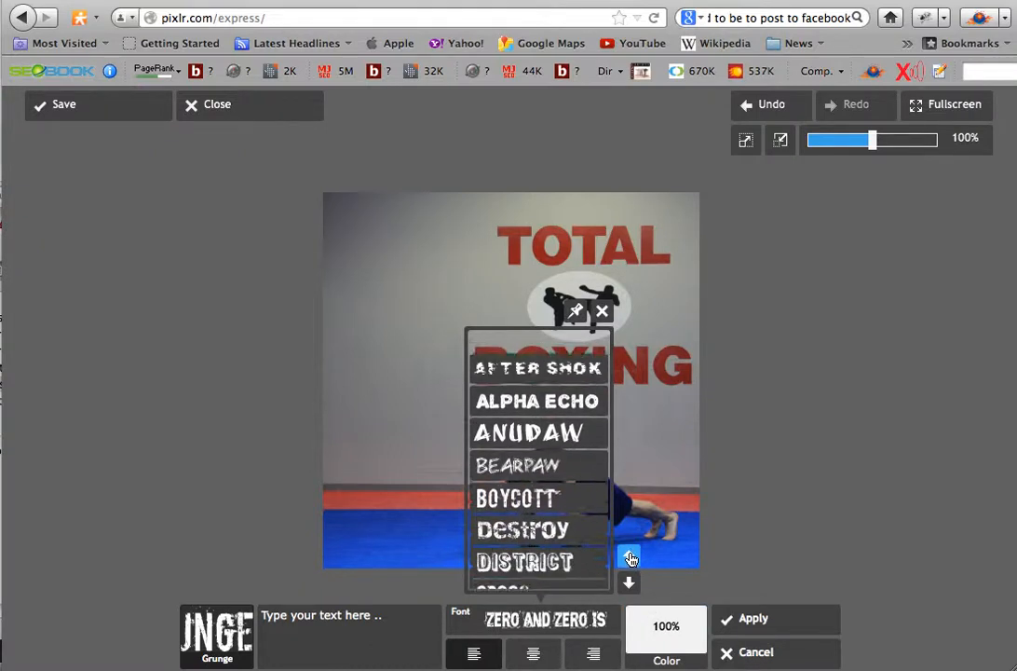
click(629, 583)
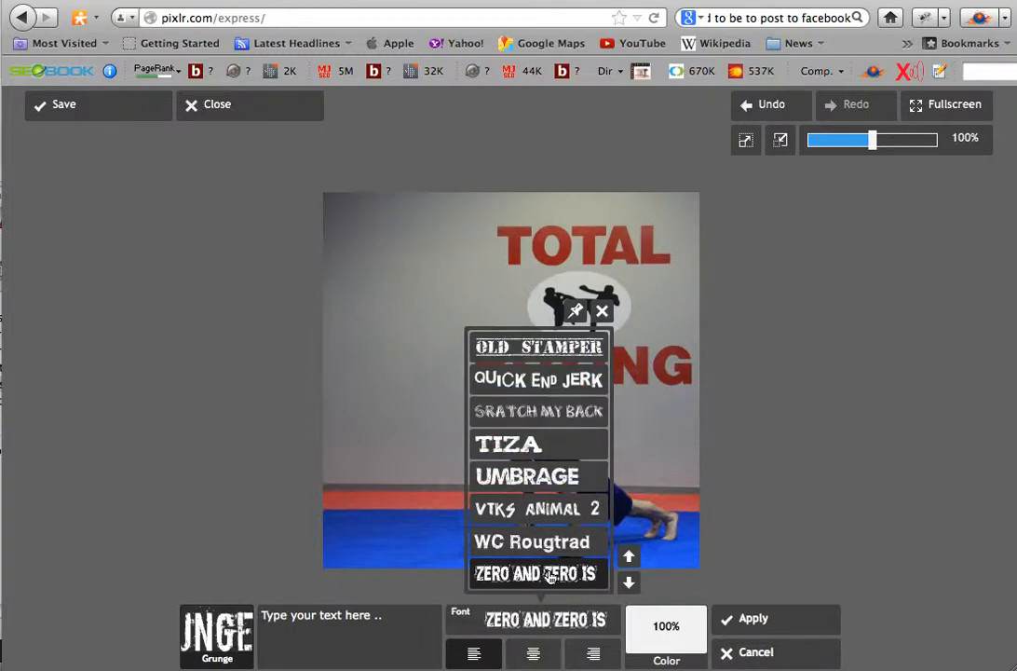
click(628, 553)
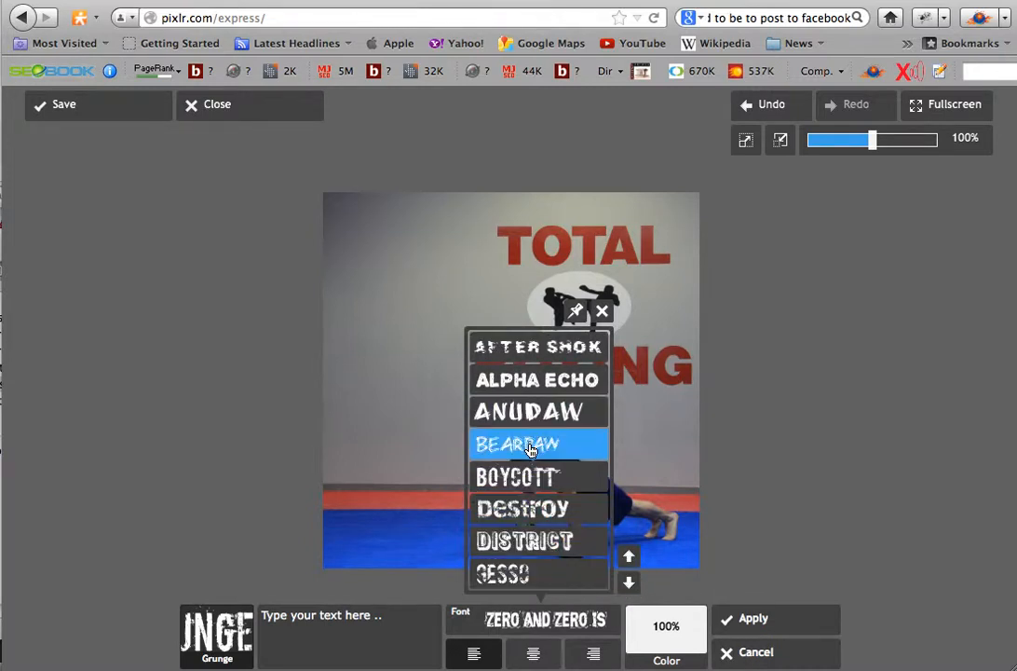
click(629, 584)
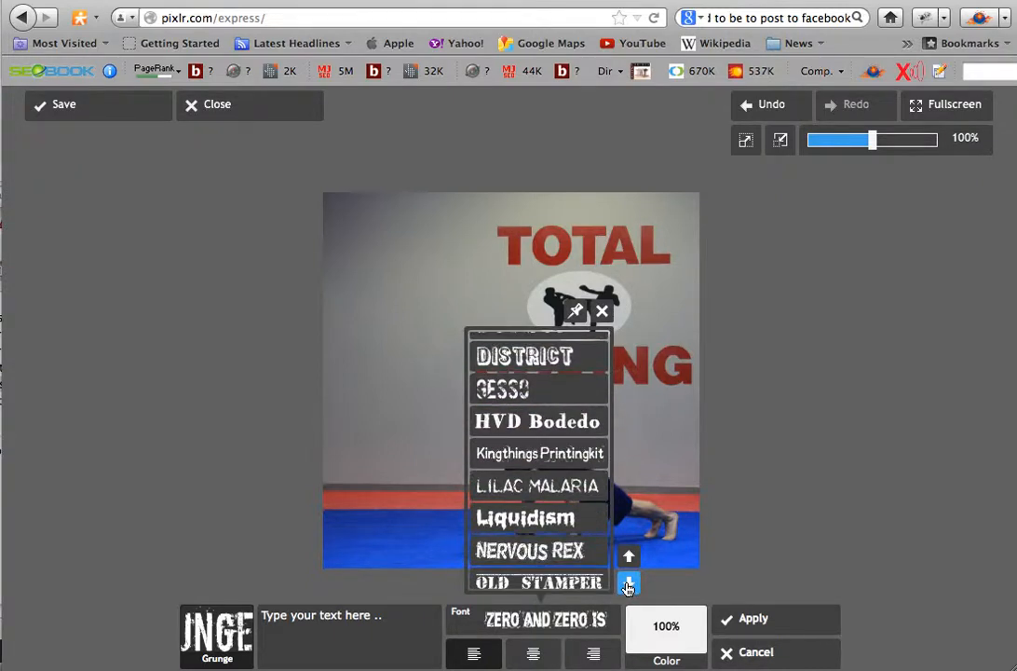
click(629, 584)
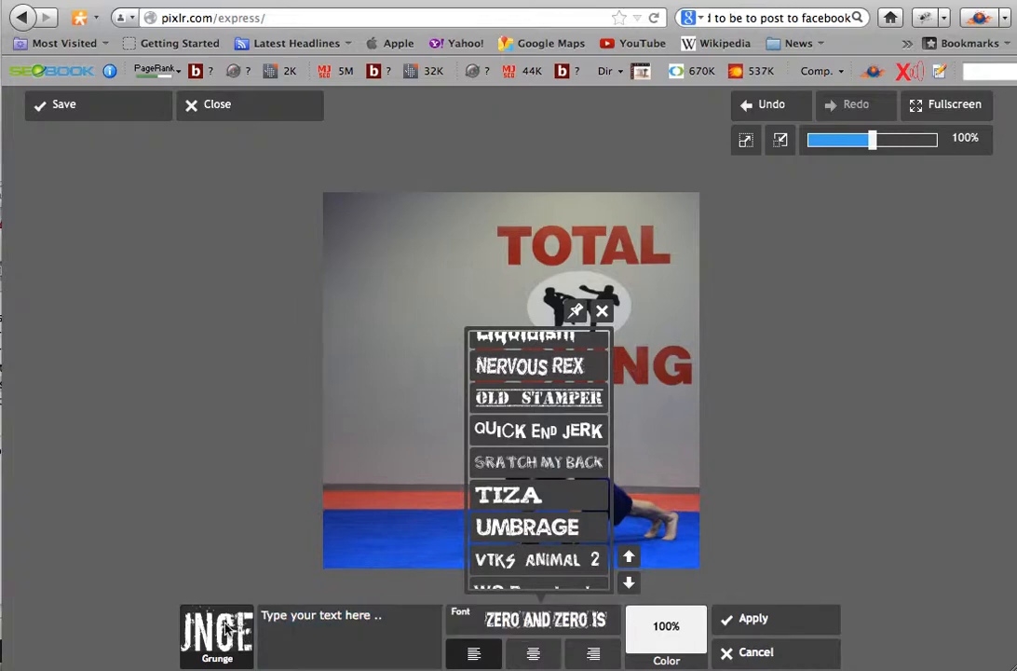
click(751, 653)
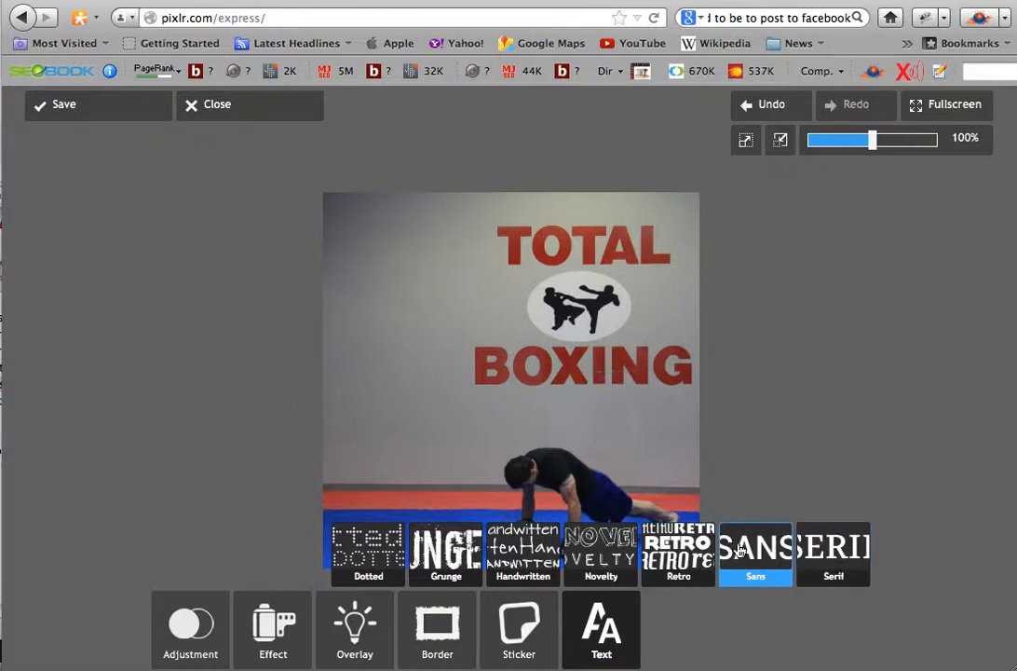
- Examine the fonts available in the Handwritten text category, then leave it without adding text
click(522, 556)
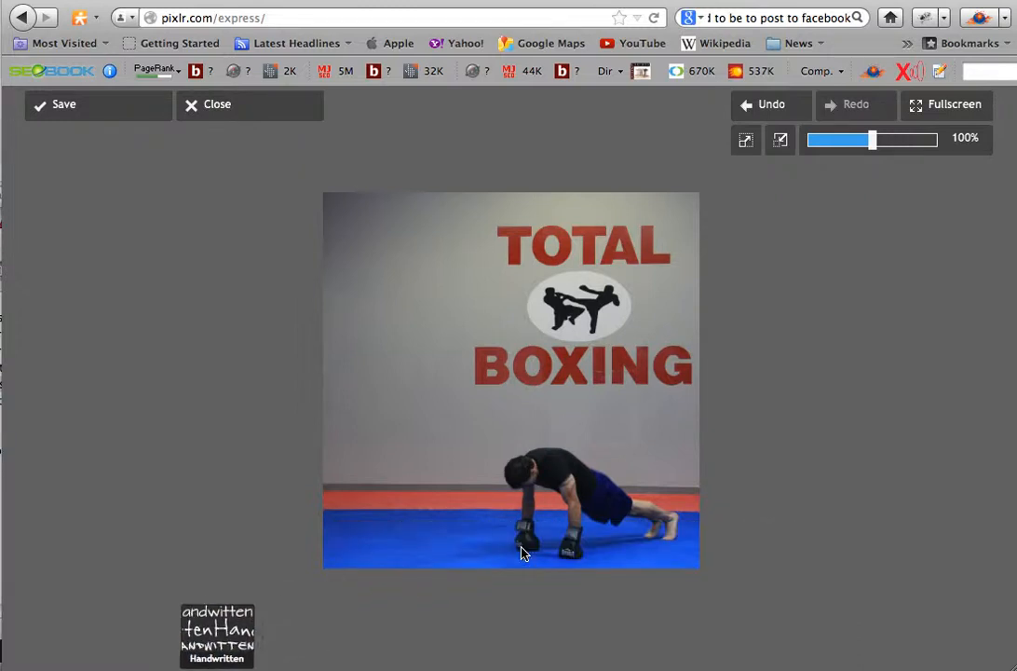
click(510, 622)
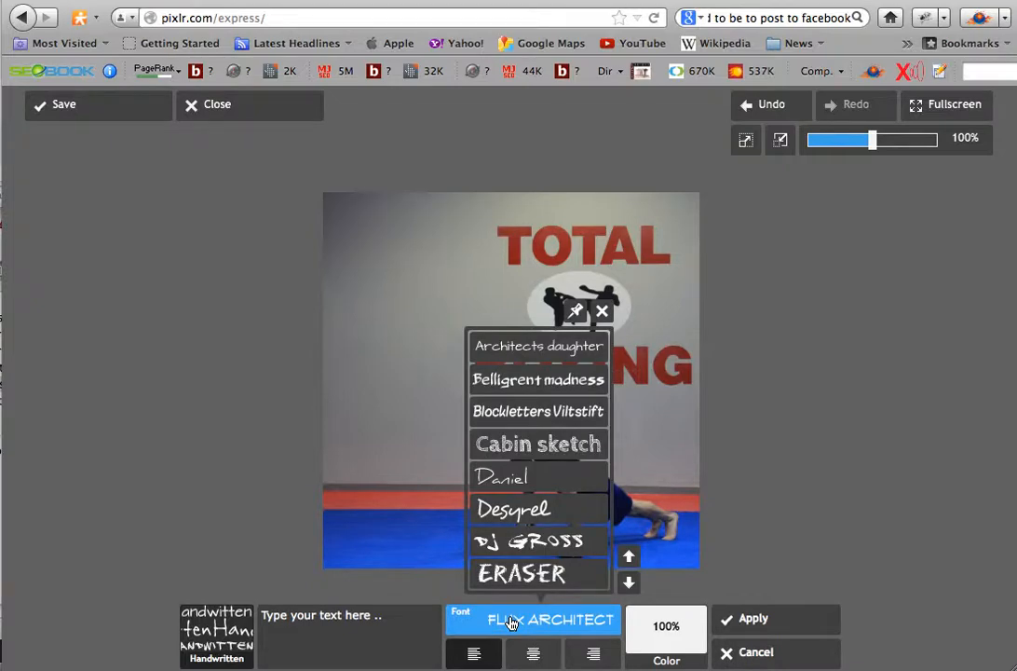
click(628, 584)
click(627, 584)
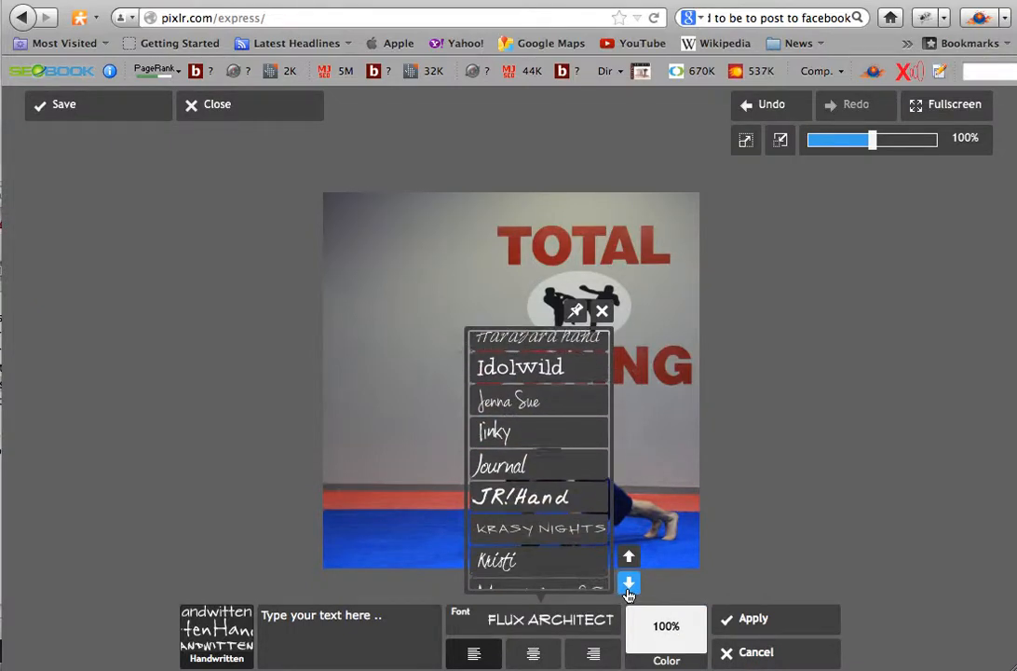
click(628, 584)
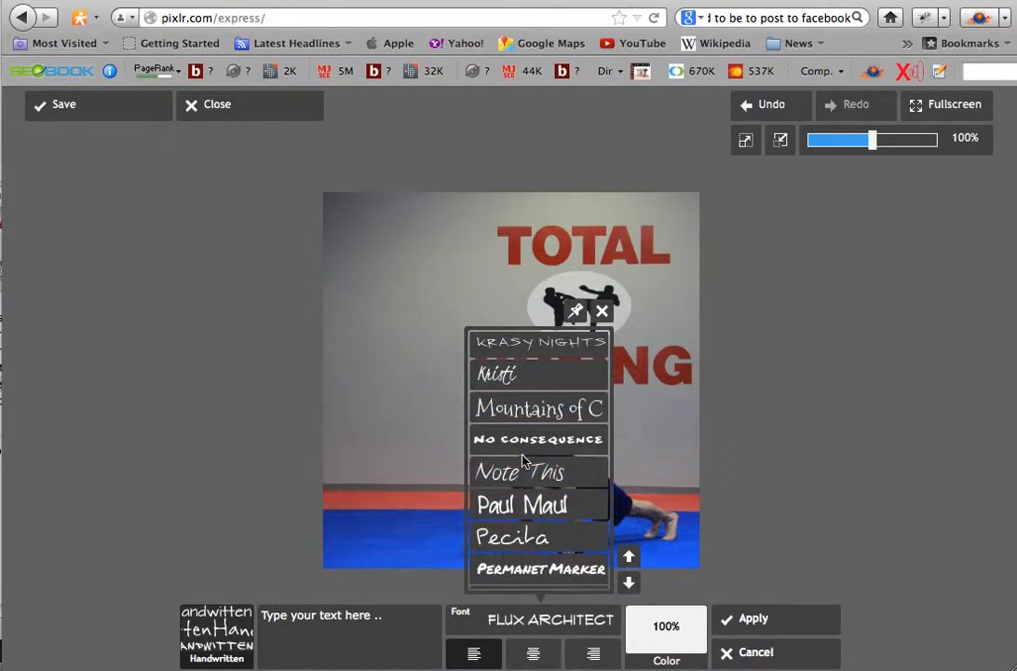
click(751, 629)
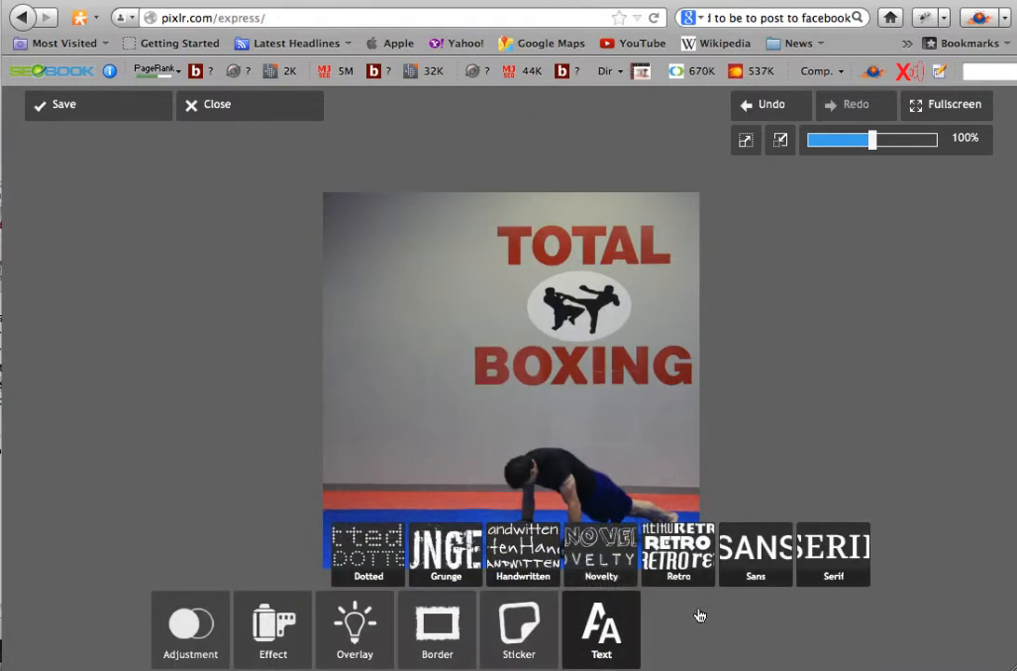
- Start a new text in the Grunge category and choose the font ZERO AND ZERO IS
click(440, 554)
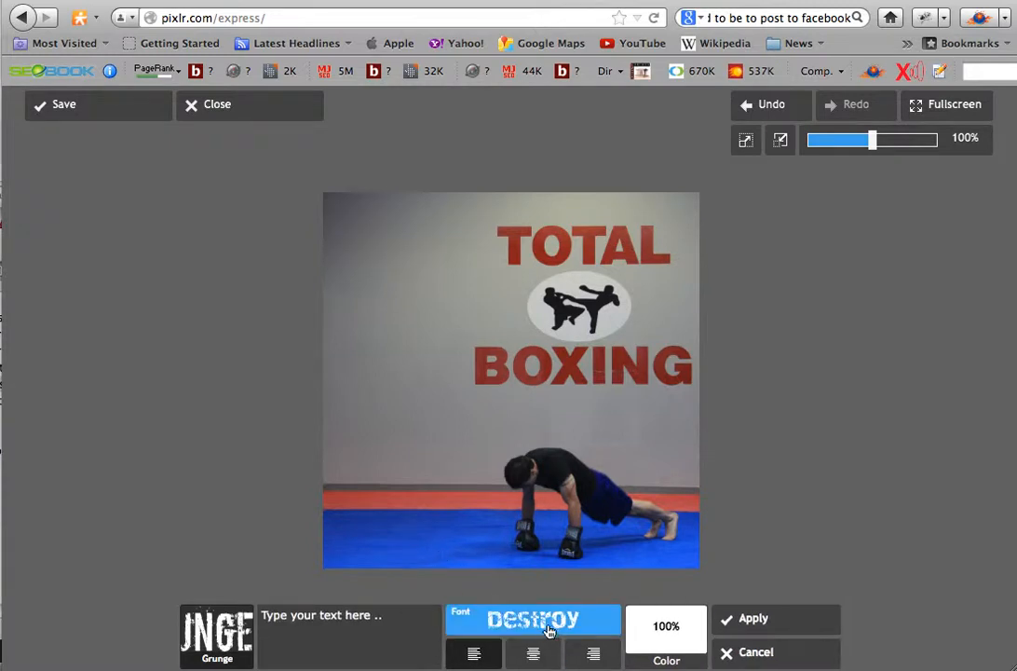
click(546, 624)
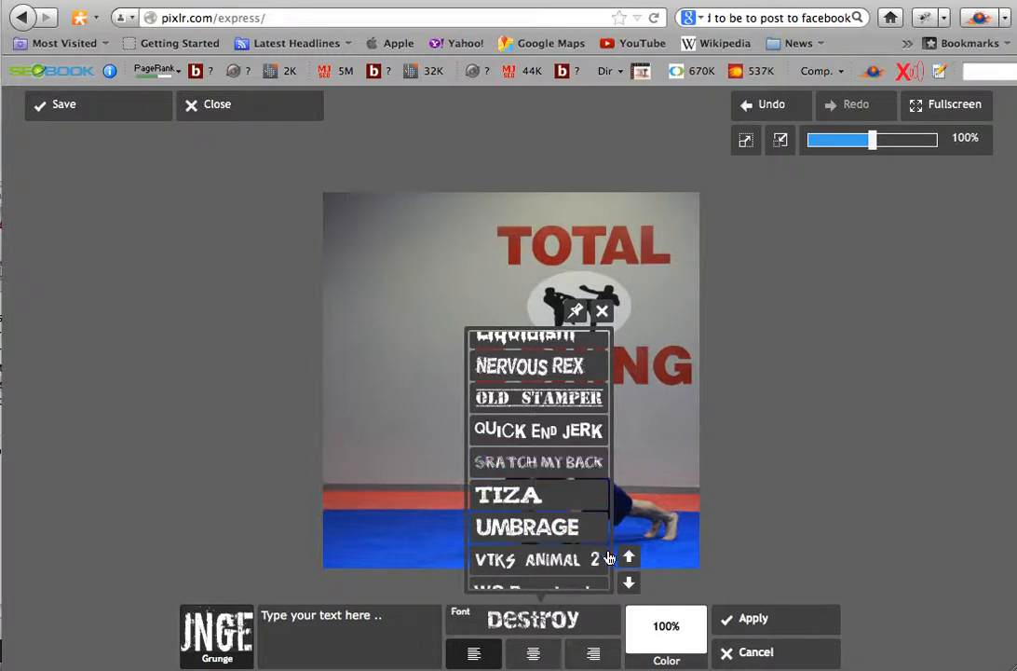
click(631, 584)
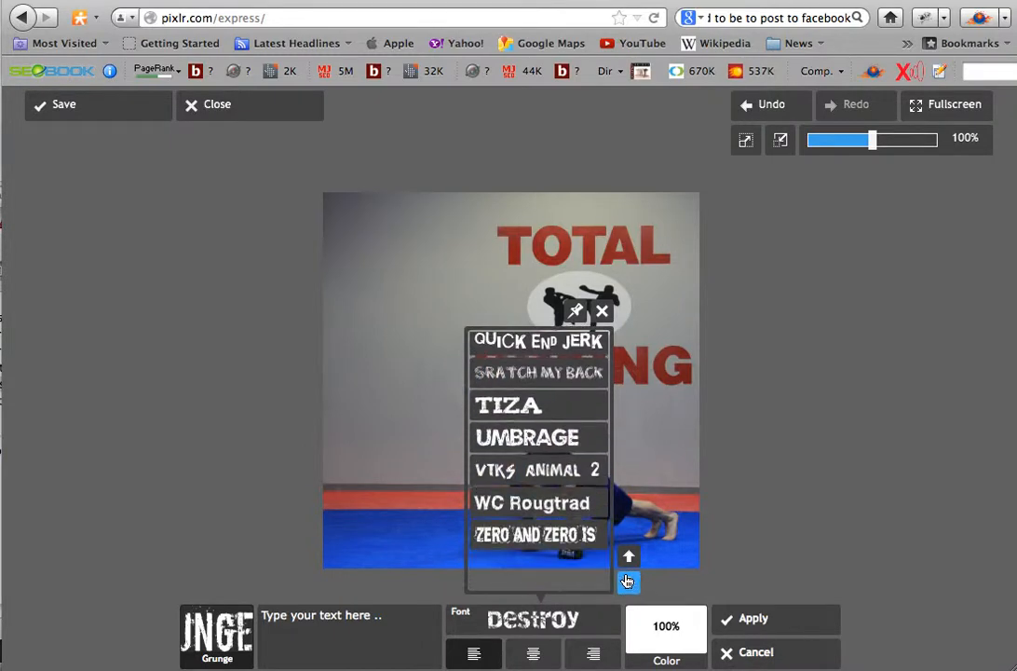
click(630, 558)
click(631, 558)
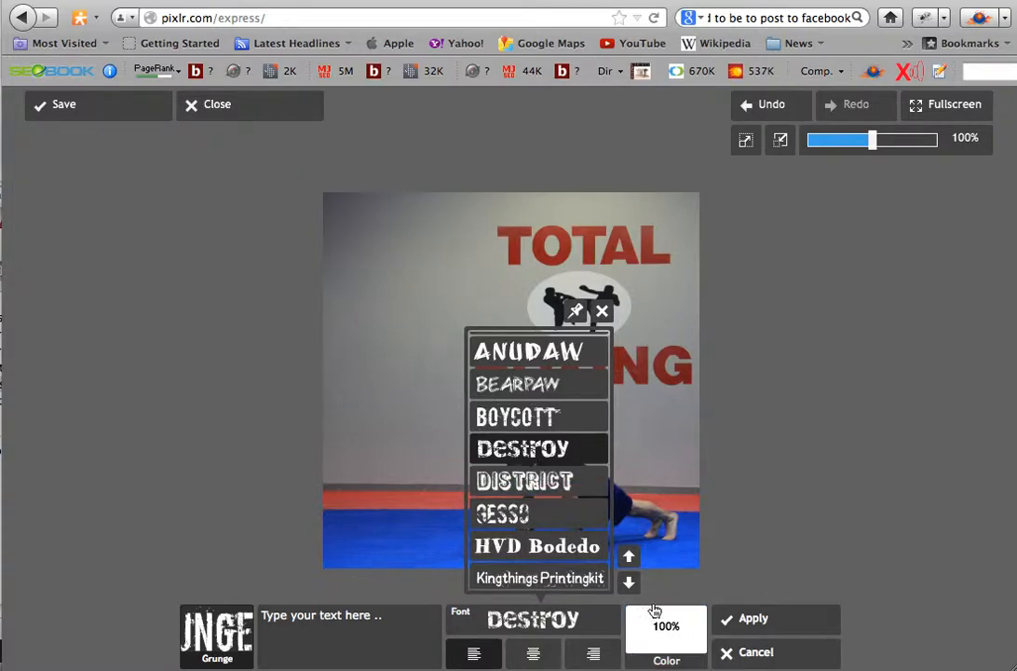
click(630, 582)
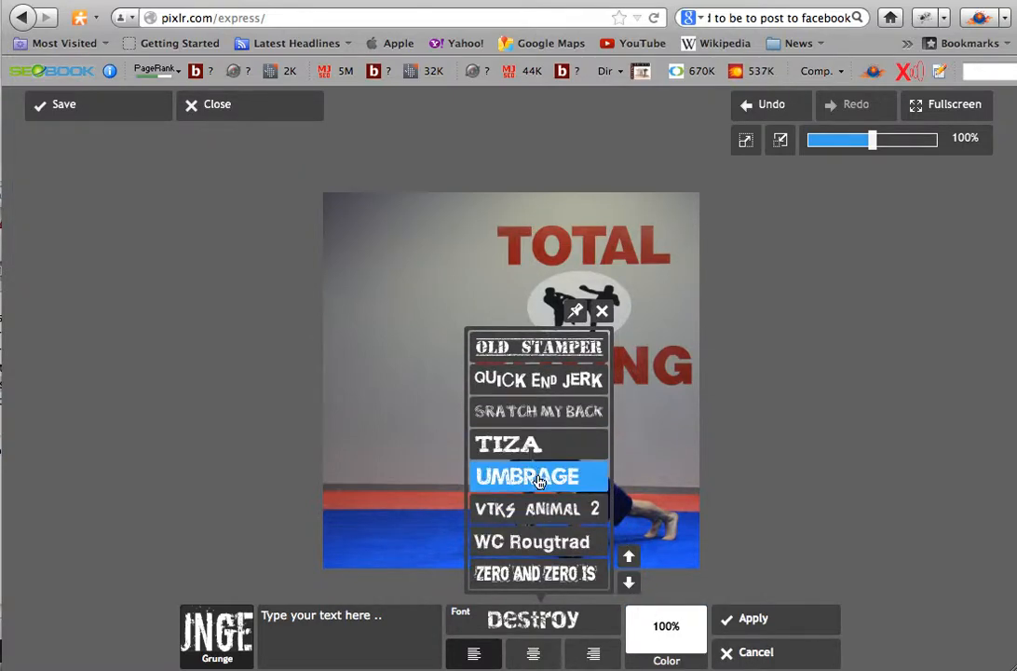
click(527, 577)
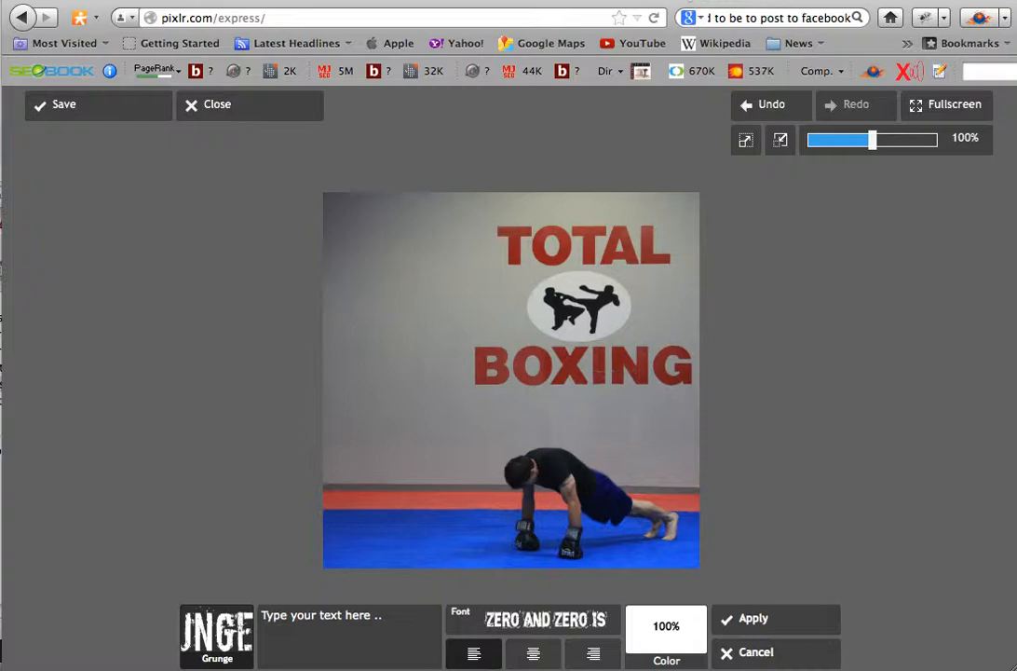
- Switch to the muay-thai-guy.com motivation page and copy the quote "Determination – The will to succeed is meaningless without the will to prepare!"
click(343, 1)
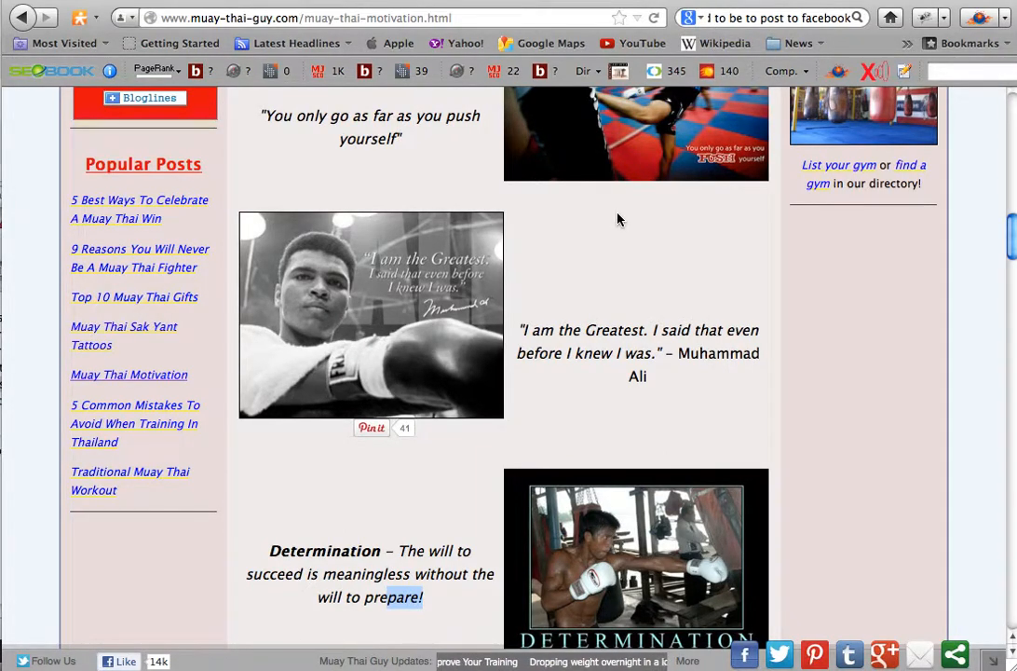
scroll(616, 219, down, 3)
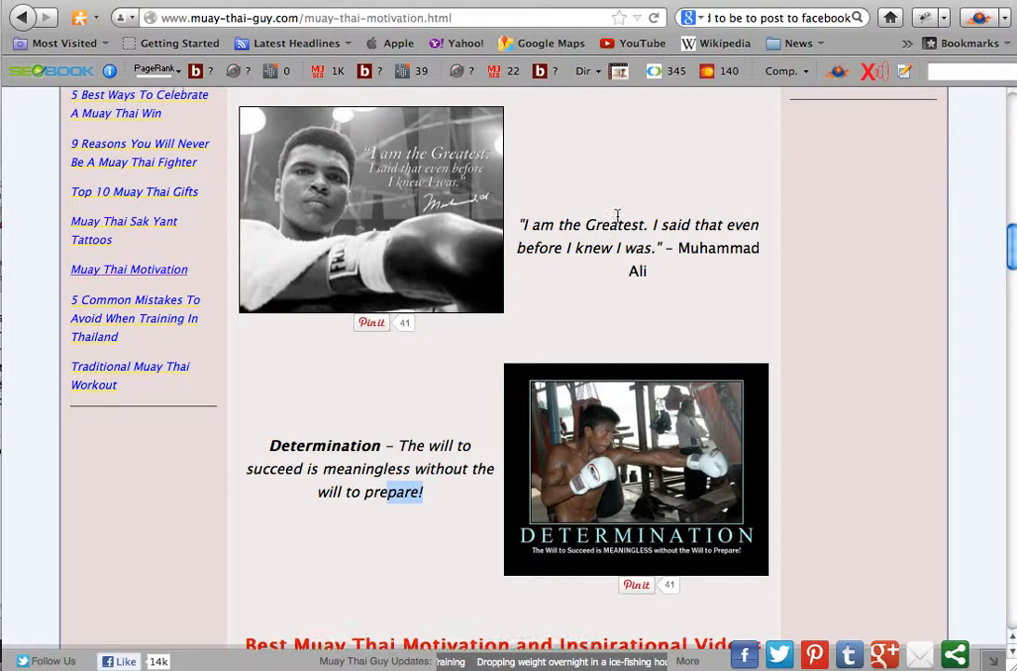
scroll(617, 218, up, 4)
scroll(620, 219, down, 3)
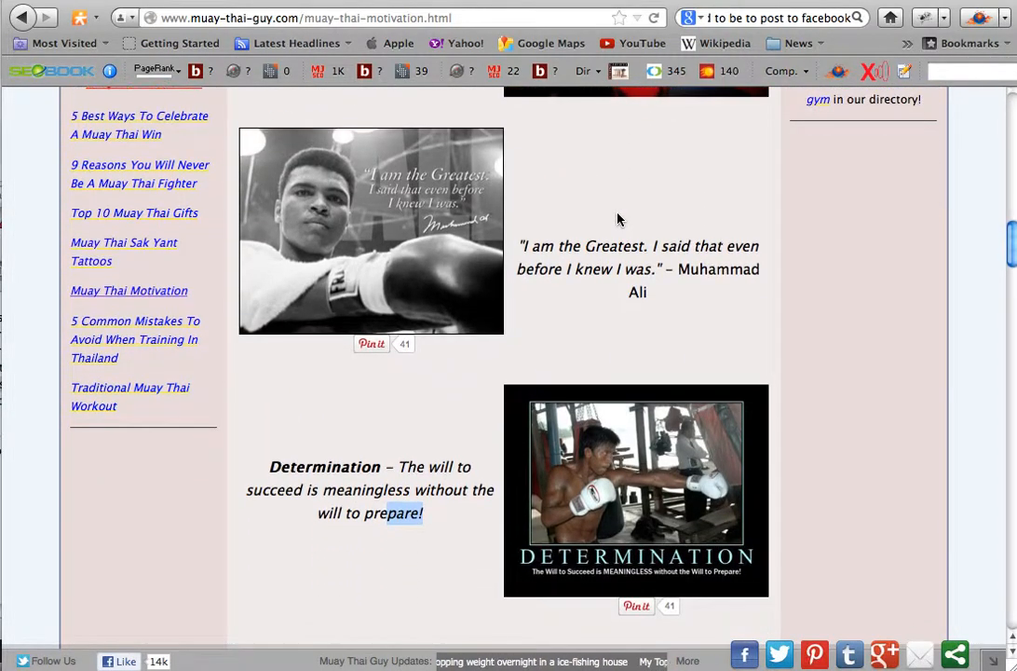
click(431, 515)
drag(431, 515, 278, 473)
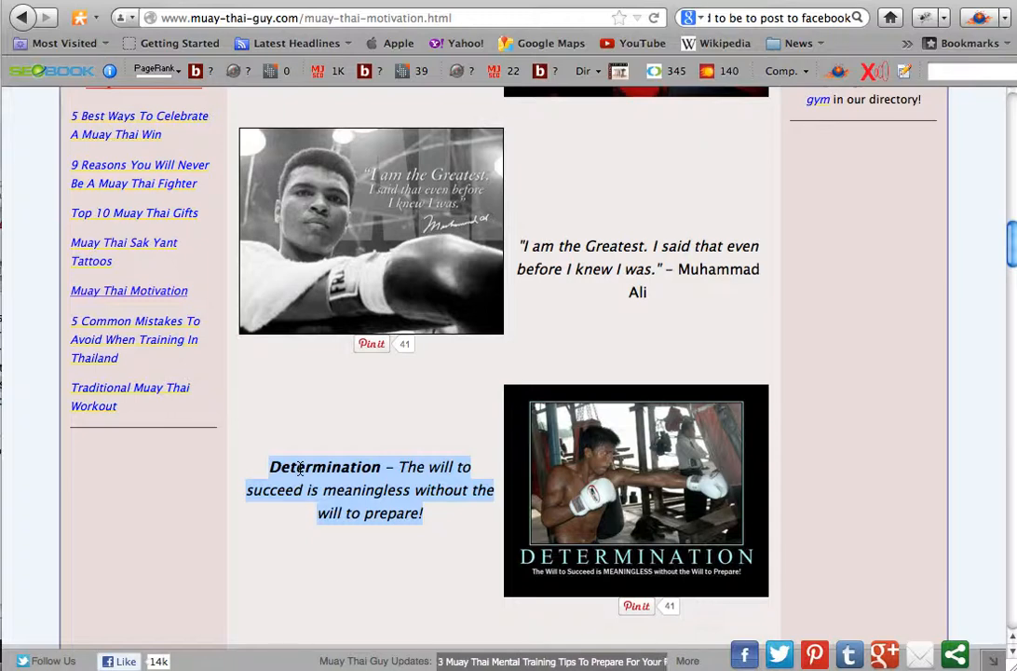
right_click(300, 469)
click(354, 480)
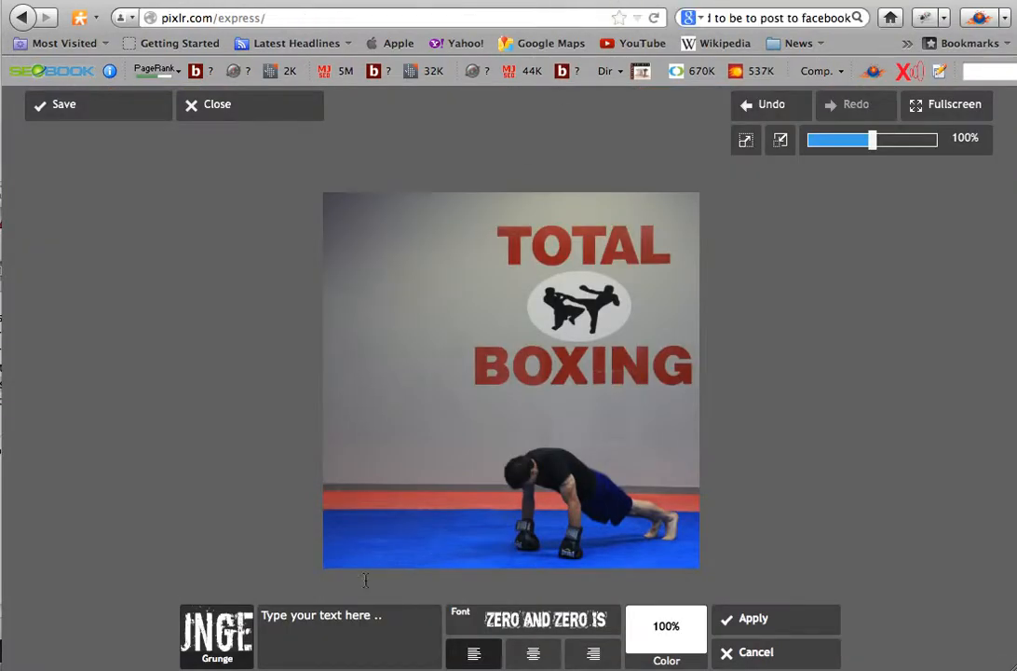
- Return to Pixlr Express and paste the copied Determination quote as the text for the photo
click(328, 623)
right_click(326, 623)
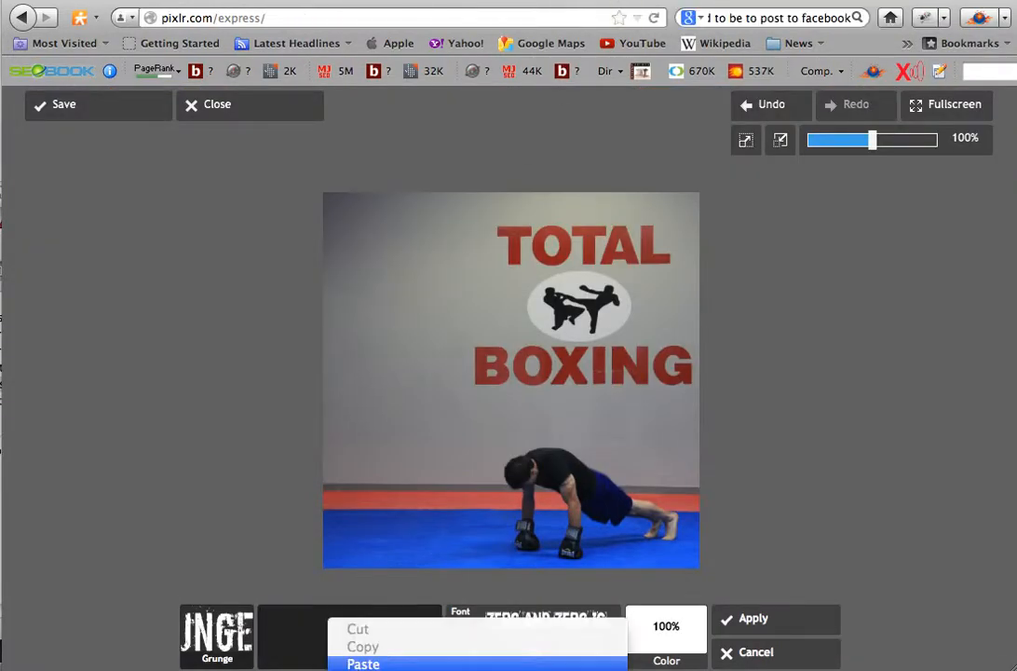
click(368, 661)
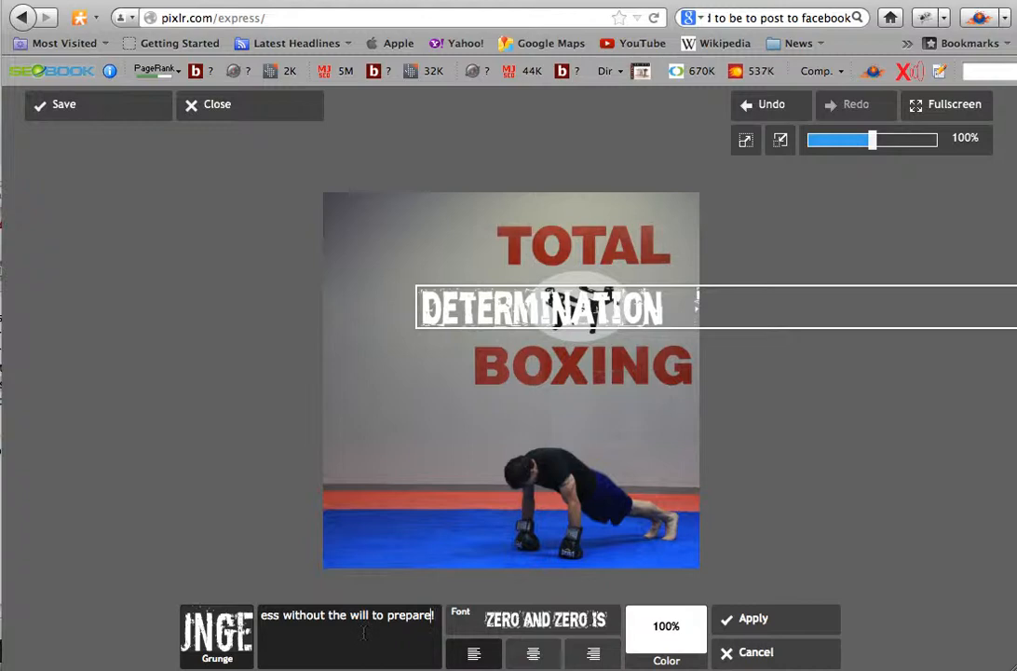
- Break the quote into three lines, starting new lines before "succeed" and before "without"
key(Left)
key(Left)
key(Left)
key(Left)
key(Left)
key(Left)
key(Left)
key(Left)
key(Left)
key(Left)
key(Left)
key(Left)
key(Left)
key(Left)
key(Left)
key(Left)
key(Left)
key(Left)
key(Left)
key(Left)
key(Left)
key(Left)
key(Left)
key(Left)
key(Left)
key(Left)
key(Left)
key(Left)
key(Left)
key(Left)
key(Left)
key(Left)
key(Left)
key(Left)
key(Left)
key(Left)
key(Left)
key(Left)
key(Left)
key(Left)
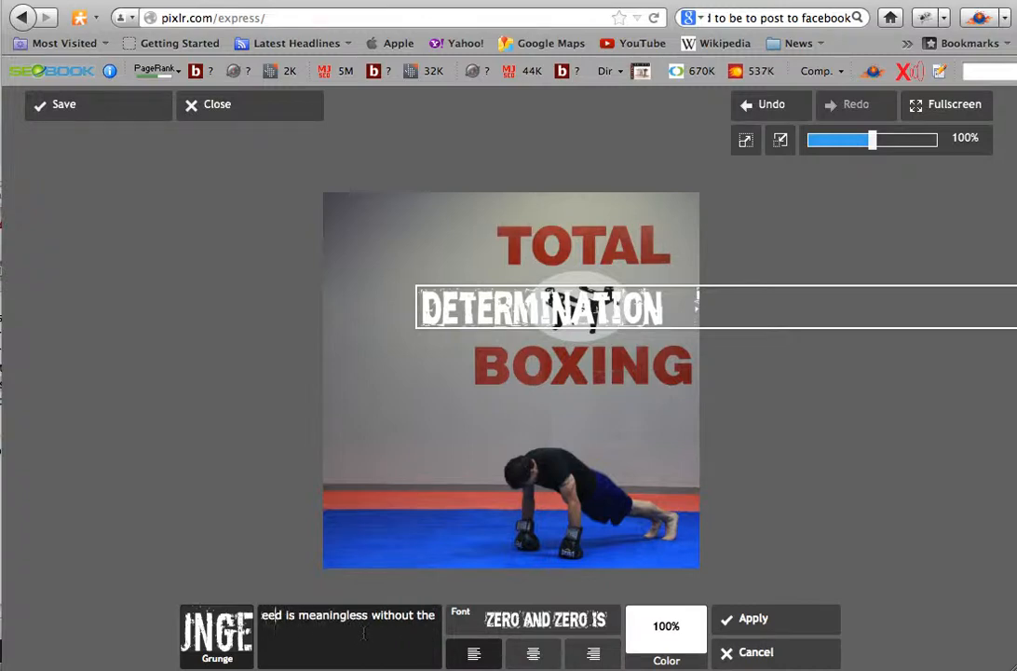
key(Left)
key(Left)
key(Left)
key(Left)
key(Left)
key(Left)
key(Left)
key(Left)
key(Left)
key(Left)
key(Left)
key(Left)
key(Left)
key(Left)
key(Left)
key(Left)
key(Left)
key(Left)
key(Left)
key(Left)
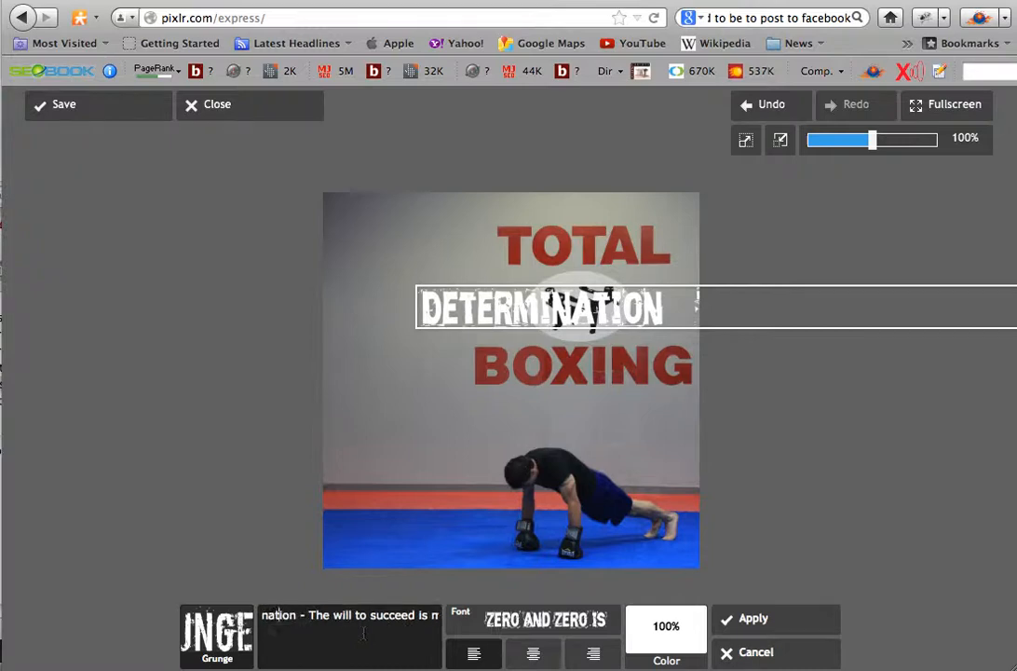
key(Left)
key(Left)
key(Left)
key(Left)
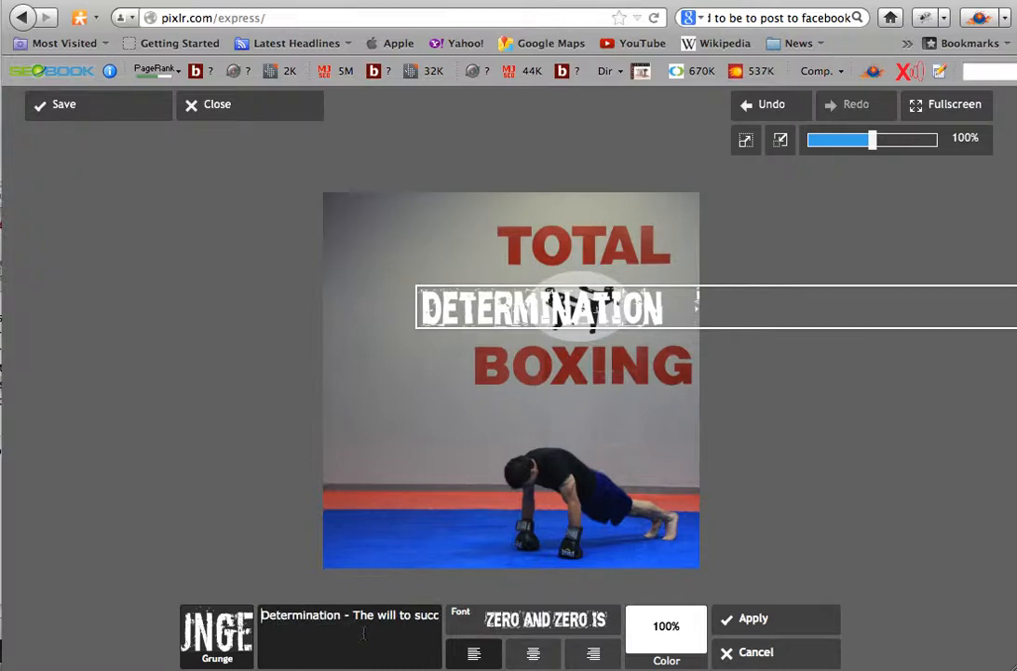
click(418, 614)
key(Return)
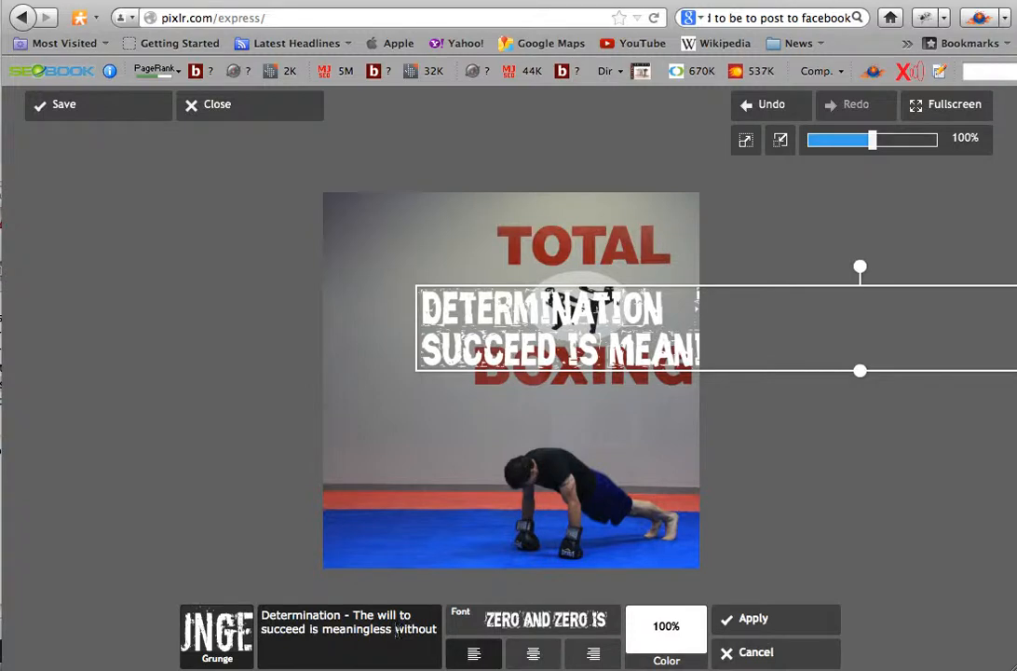
click(396, 630)
key(Return)
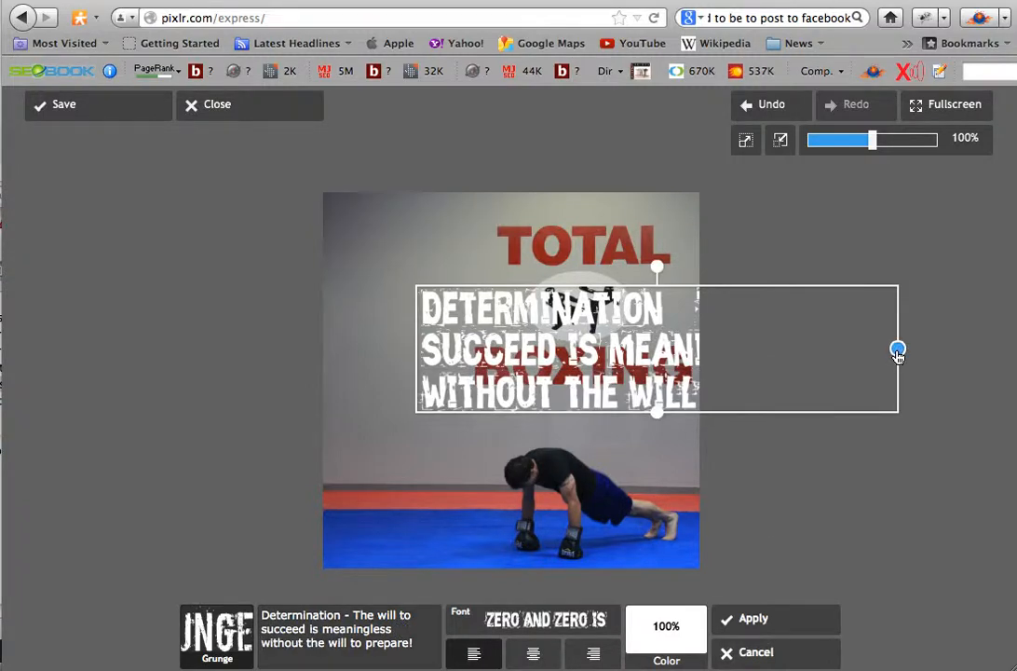
- Shrink the quote to fit the upper-left area of the photo and tilt it slightly counter-clockwise
drag(897, 349, 750, 349)
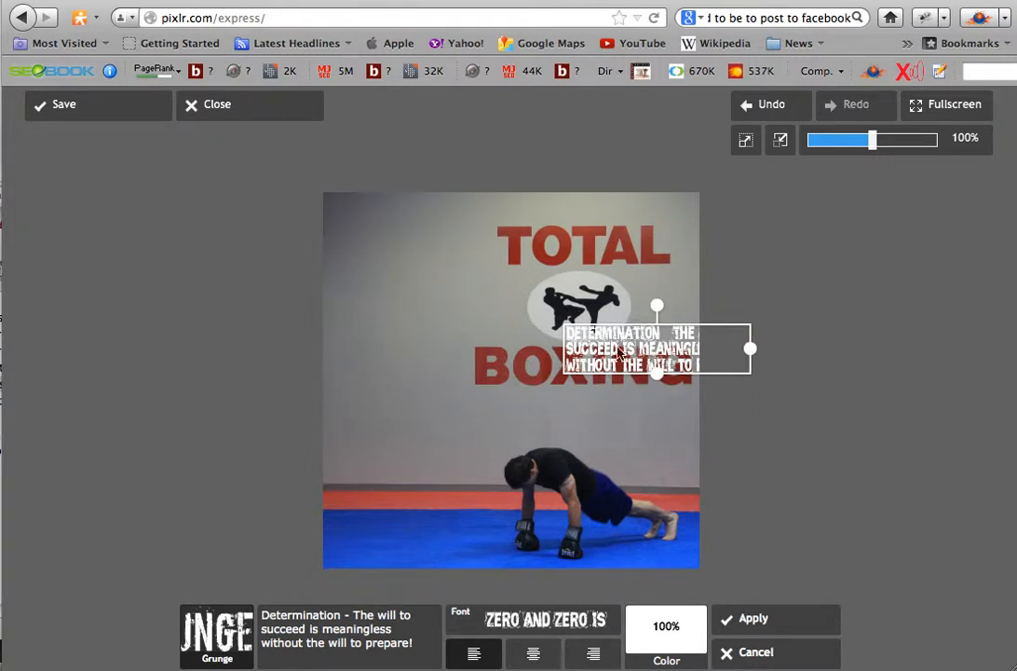
drag(618, 349, 414, 312)
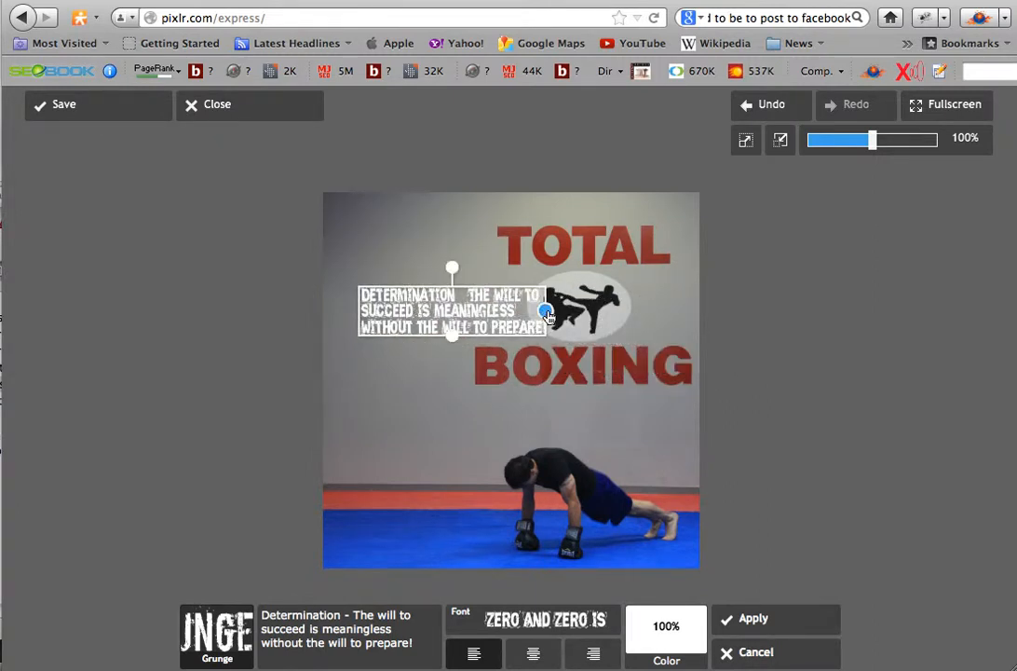
drag(547, 318, 590, 322)
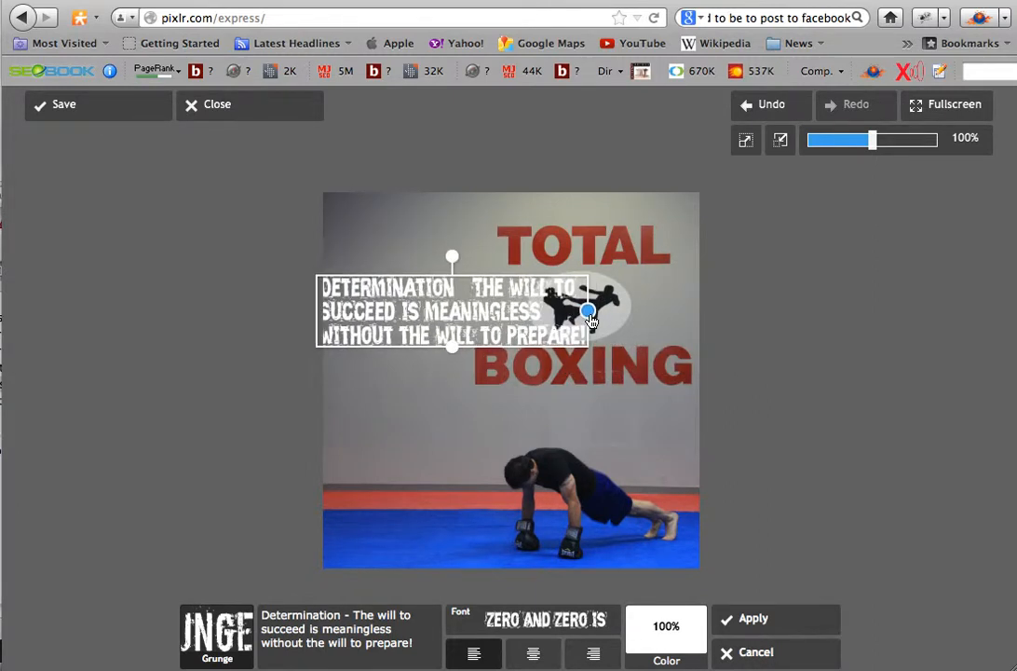
drag(381, 325, 401, 322)
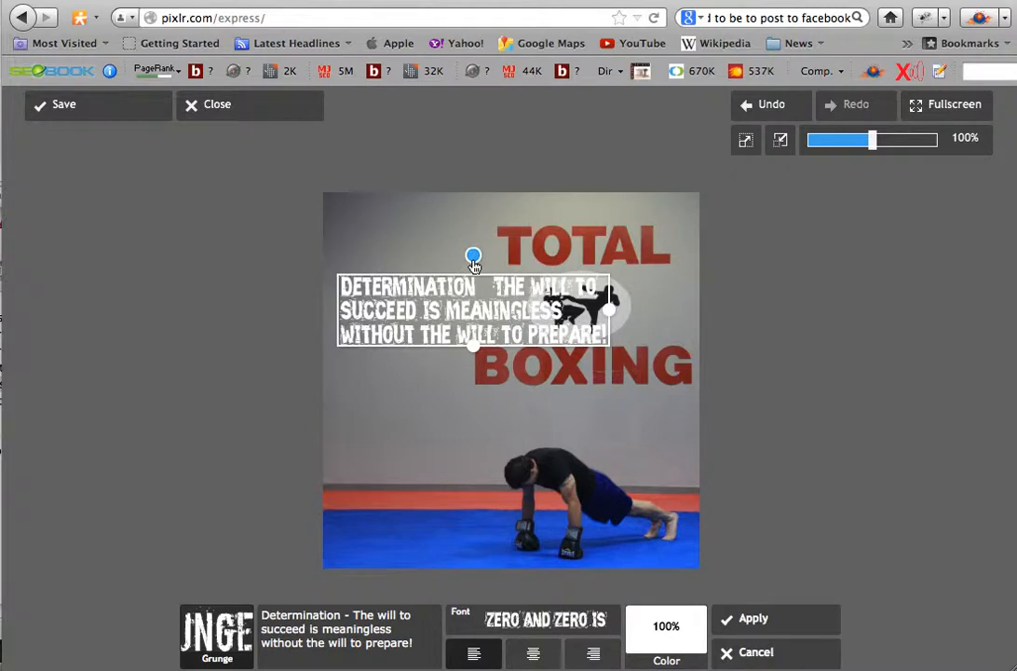
drag(473, 265, 450, 253)
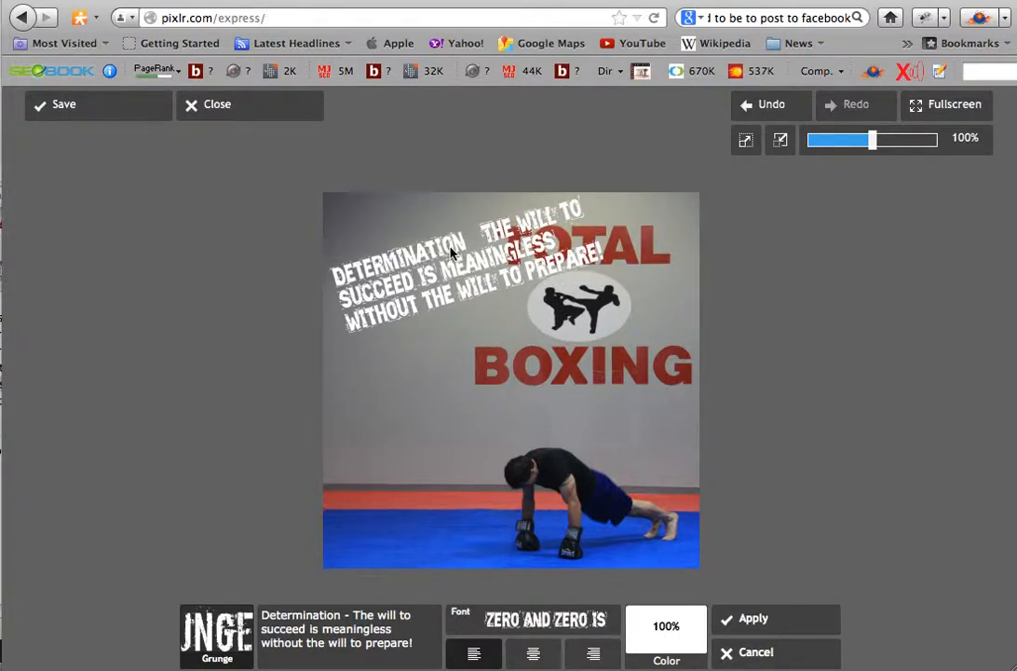
drag(450, 254, 451, 253)
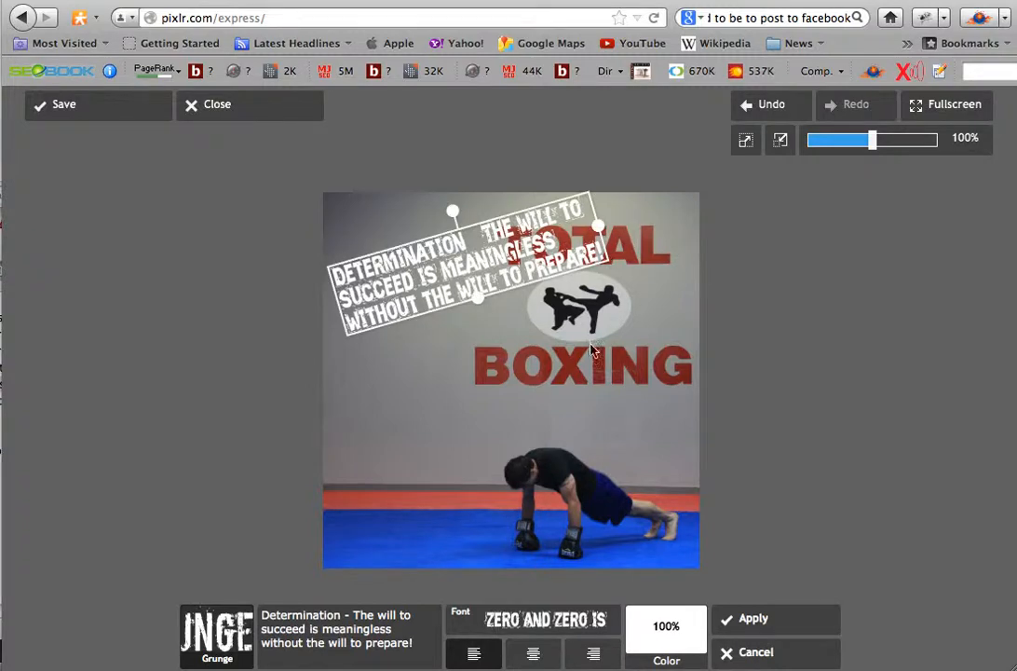
- Split the quote into six lines by adding breaks before the dash, before "meaningless" and before "will to prepare!"
click(404, 645)
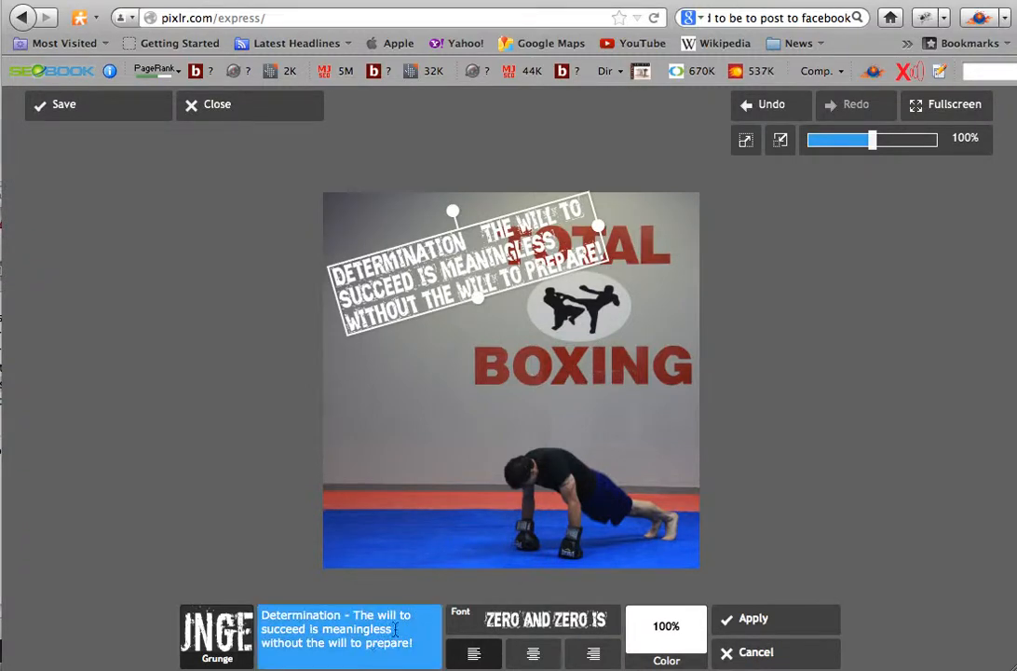
click(345, 615)
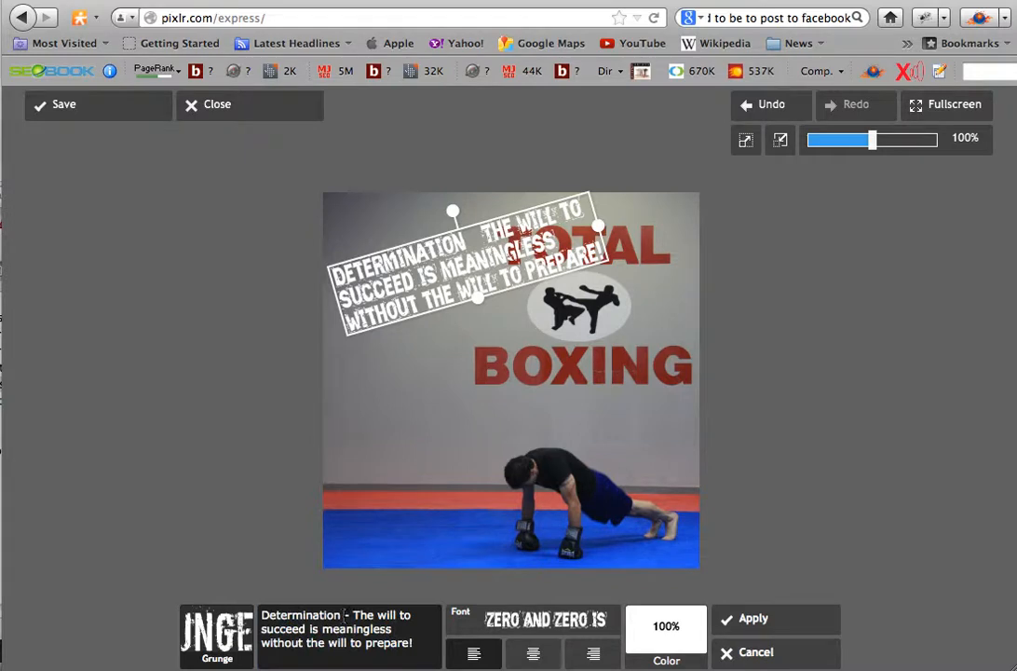
key(Return)
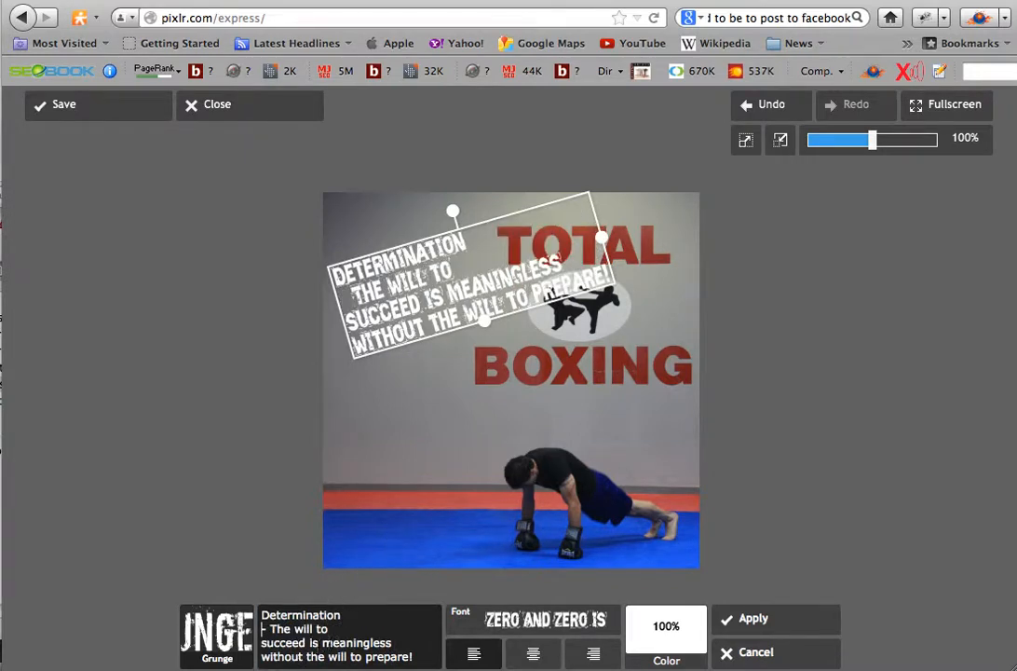
click(323, 643)
key(Return)
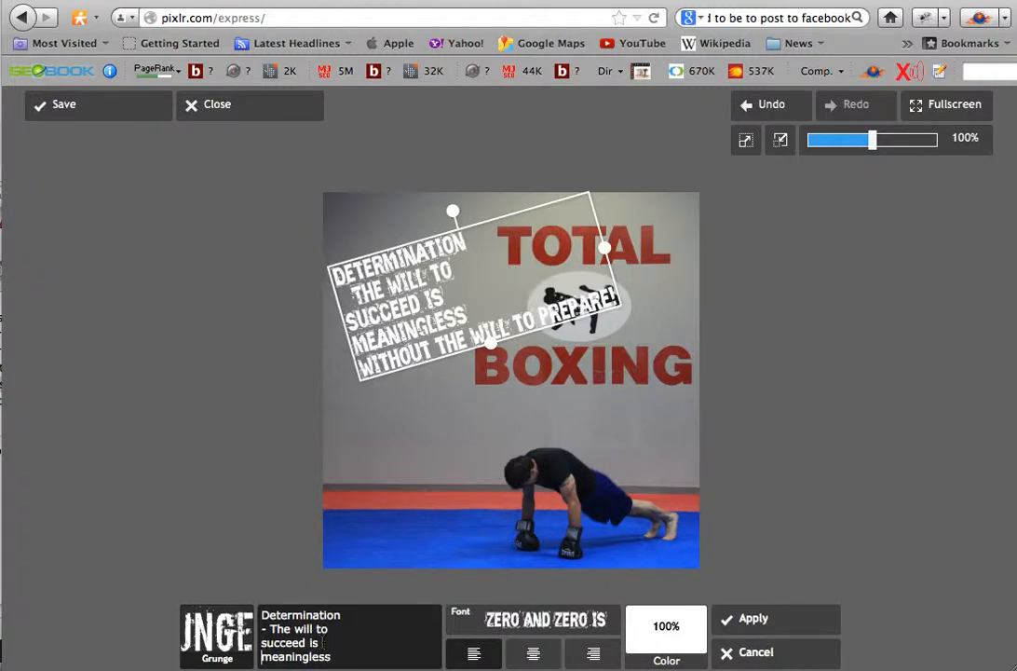
scroll(354, 657, down, 1)
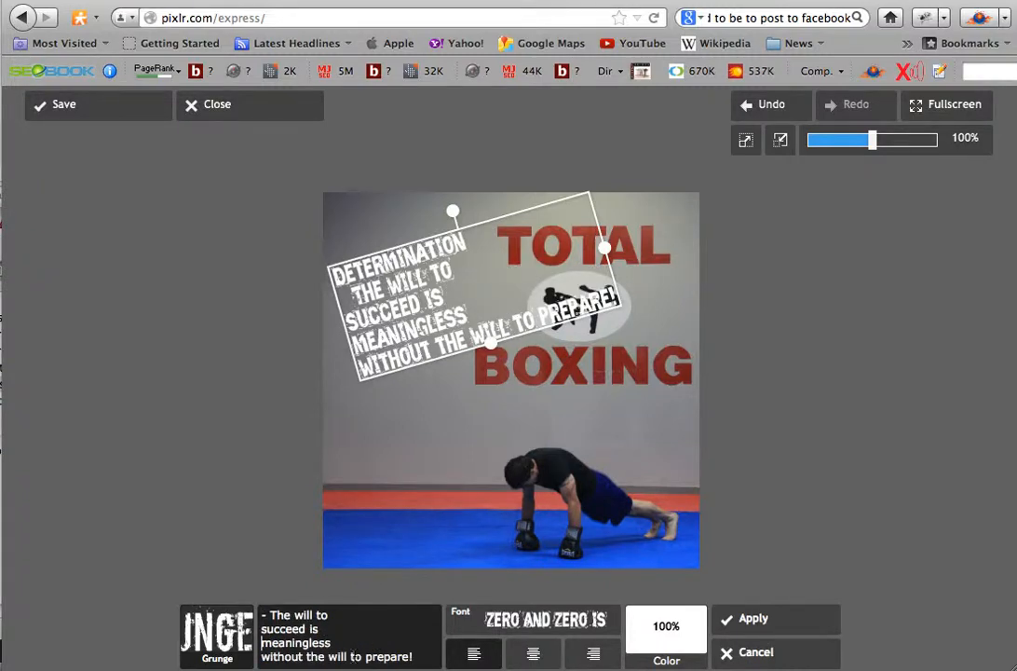
click(329, 658)
key(Return)
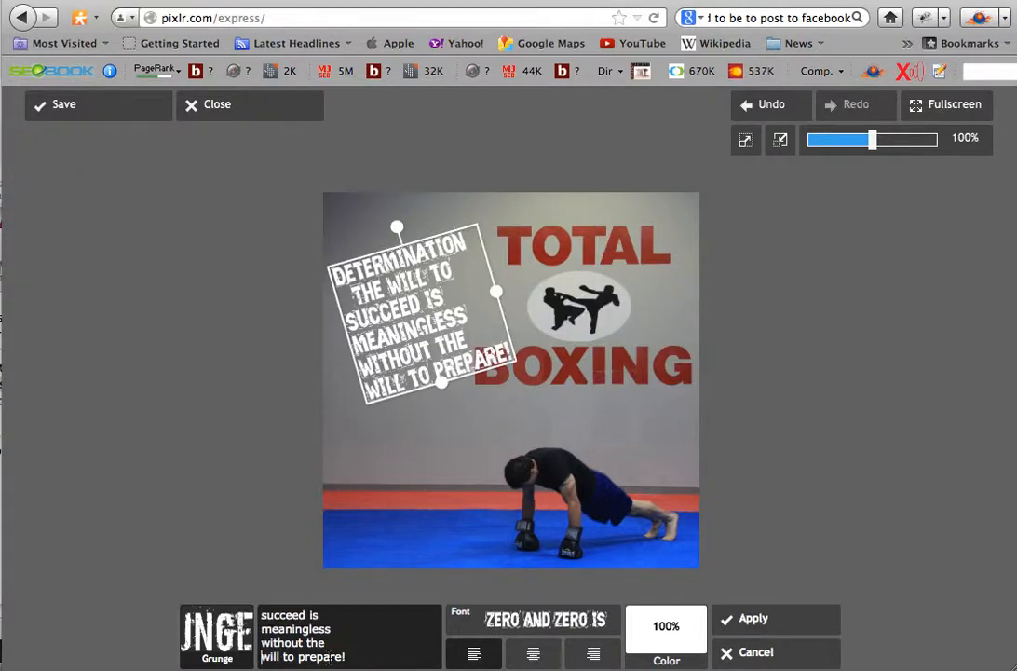
- Put "prepare!" on its own line in the quote and reposition the text in the upper-left part of the photo
drag(390, 300, 394, 269)
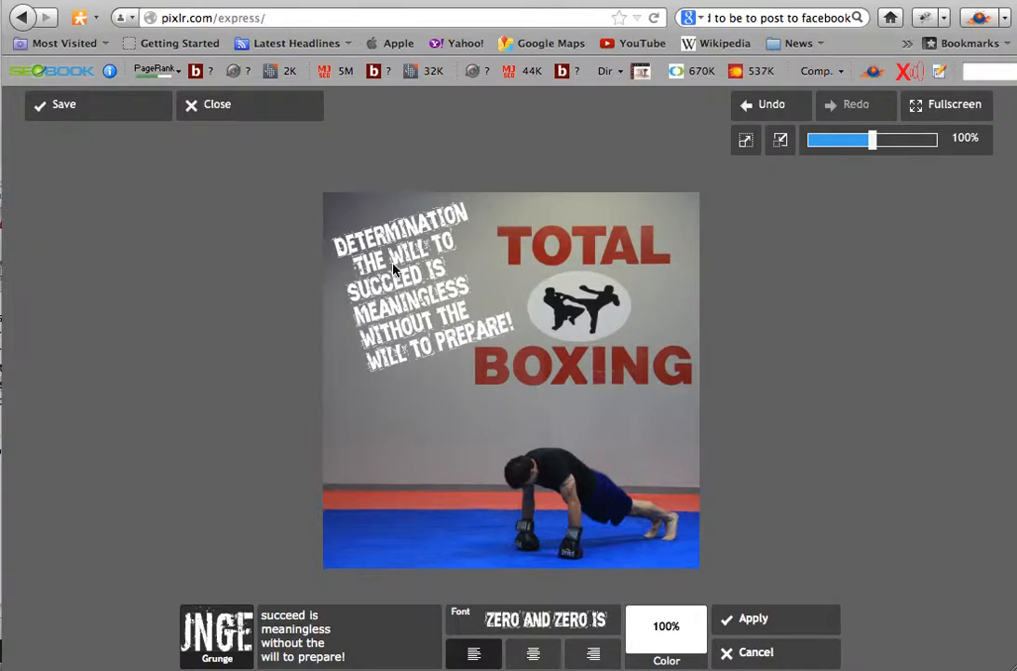
drag(393, 269, 393, 269)
click(325, 657)
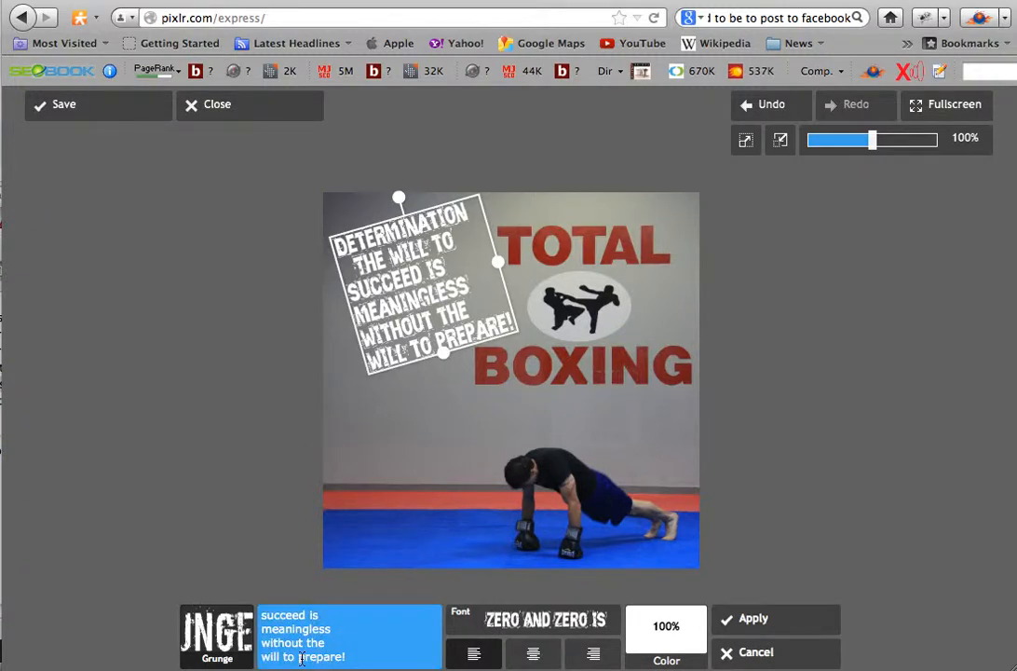
click(297, 657)
key(Return)
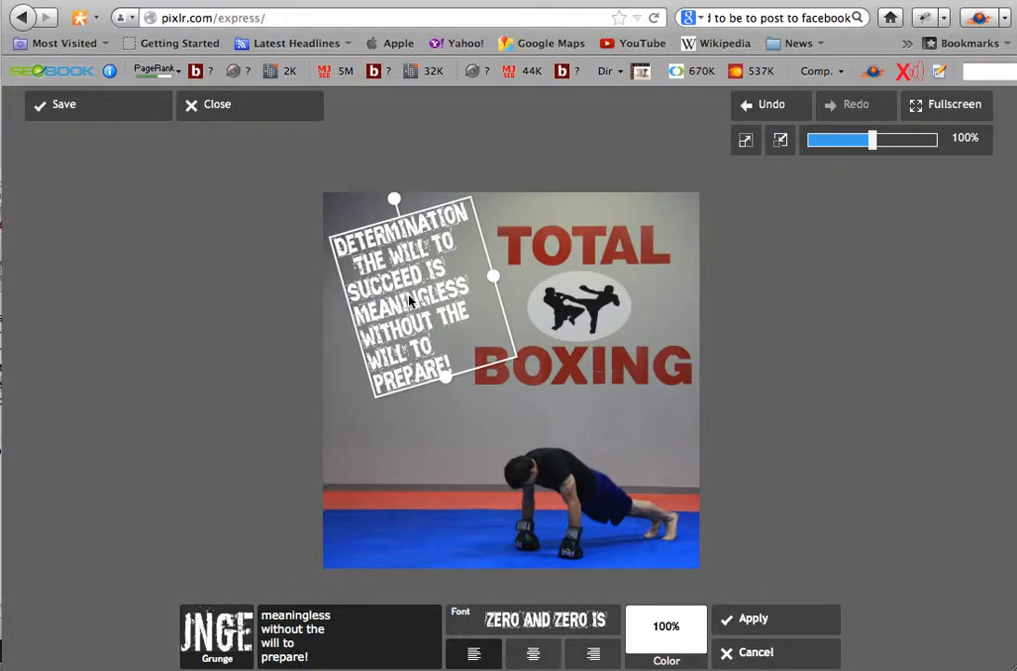
mouse_move(411, 300)
mouse_down()
mouse_move(420, 319)
mouse_move(419, 310)
mouse_up()
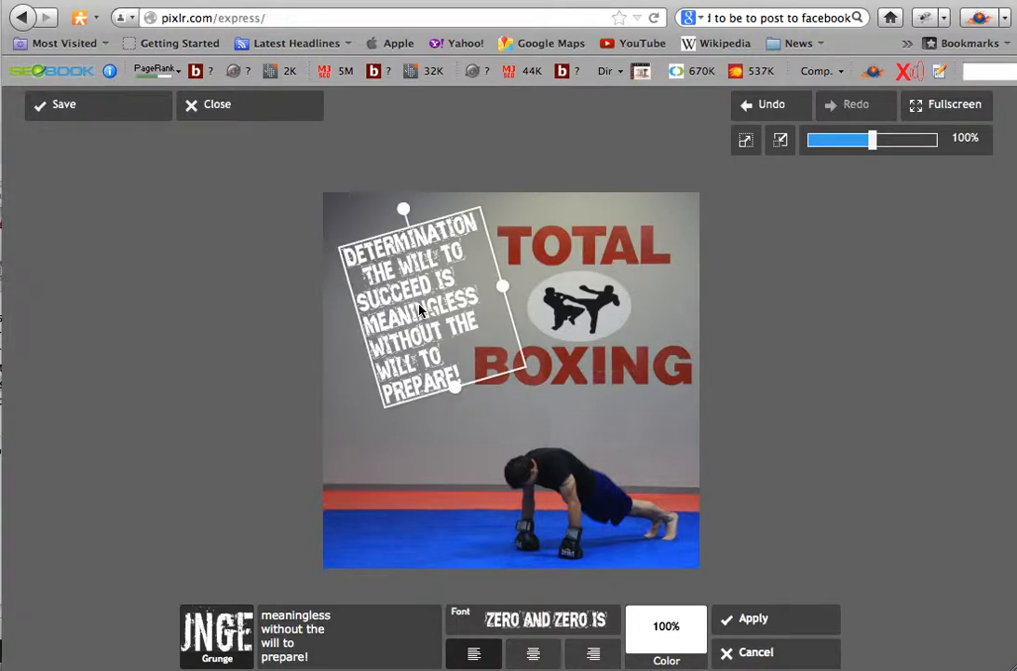
- Try red, green, purple and off-white as the text color of the quote
click(669, 643)
click(660, 530)
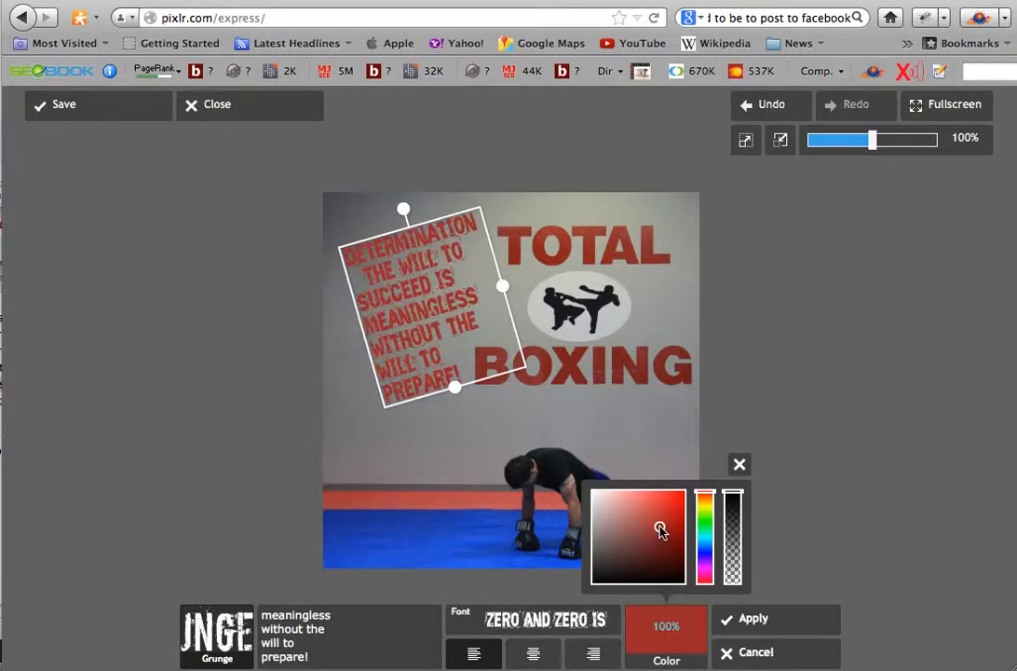
click(642, 553)
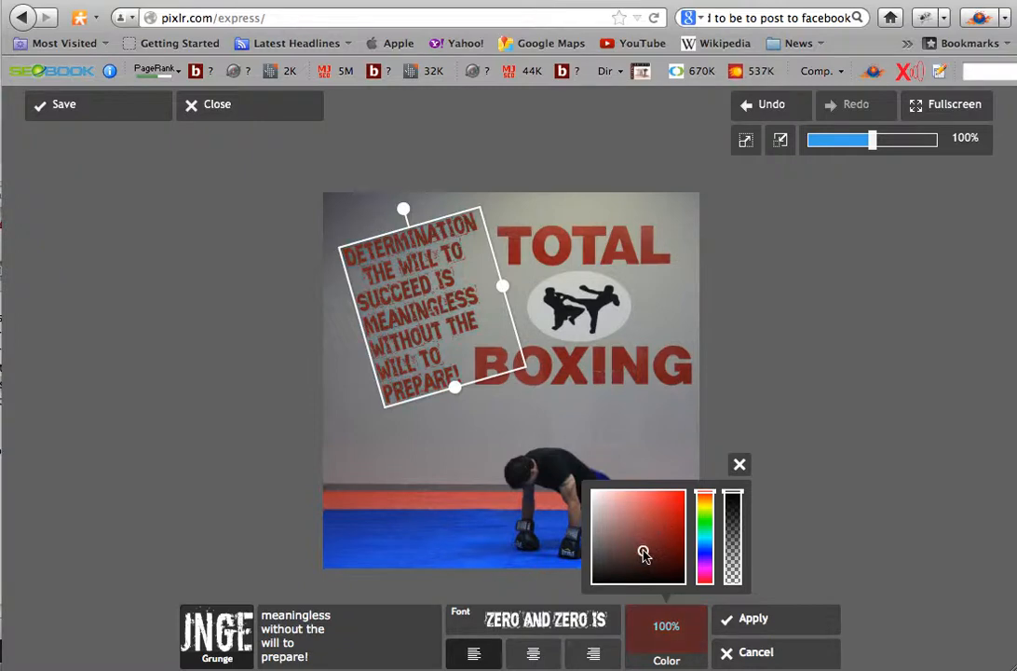
click(704, 521)
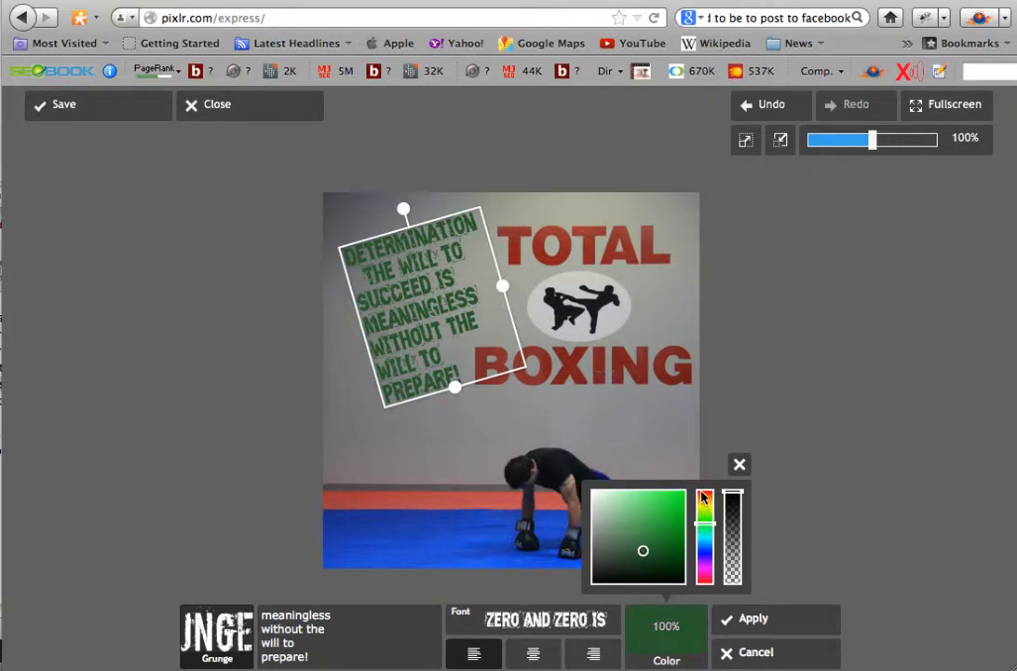
click(704, 500)
click(706, 565)
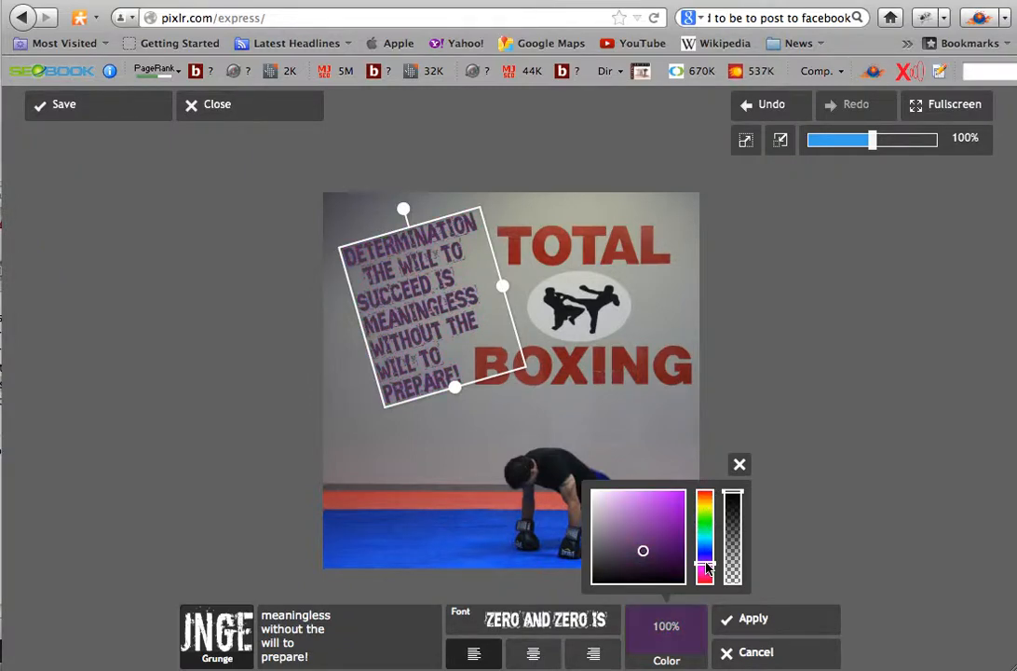
click(704, 568)
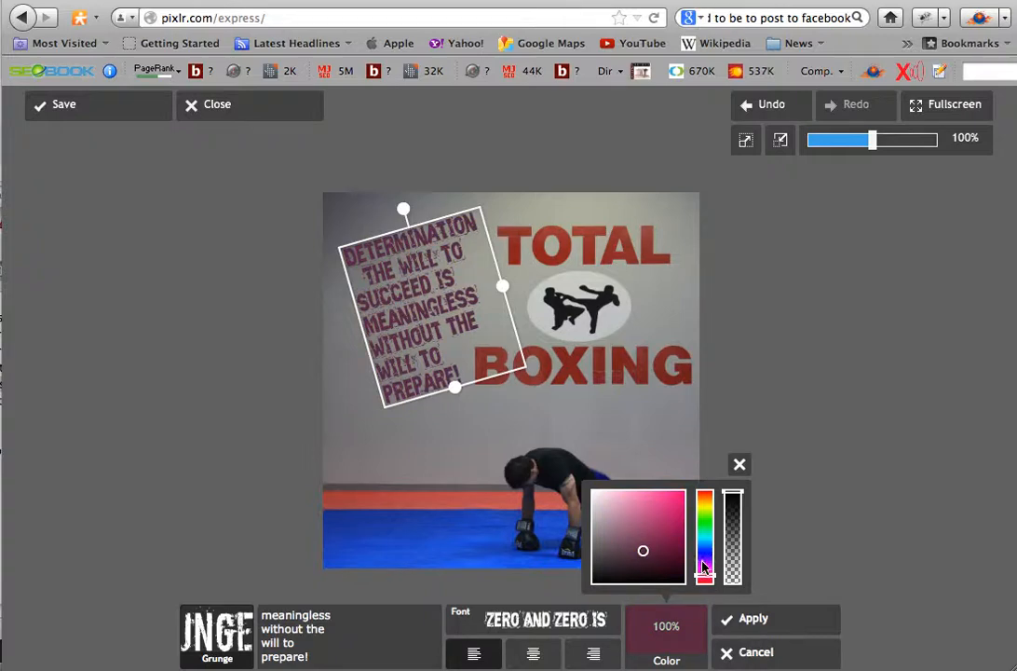
mouse_move(652, 527)
mouse_down()
mouse_move(668, 509)
mouse_move(627, 523)
mouse_move(629, 556)
mouse_move(606, 567)
mouse_move(649, 571)
mouse_move(642, 536)
mouse_move(607, 494)
mouse_up()
mouse_move(594, 504)
mouse_down()
mouse_move(599, 494)
mouse_move(595, 504)
mouse_up()
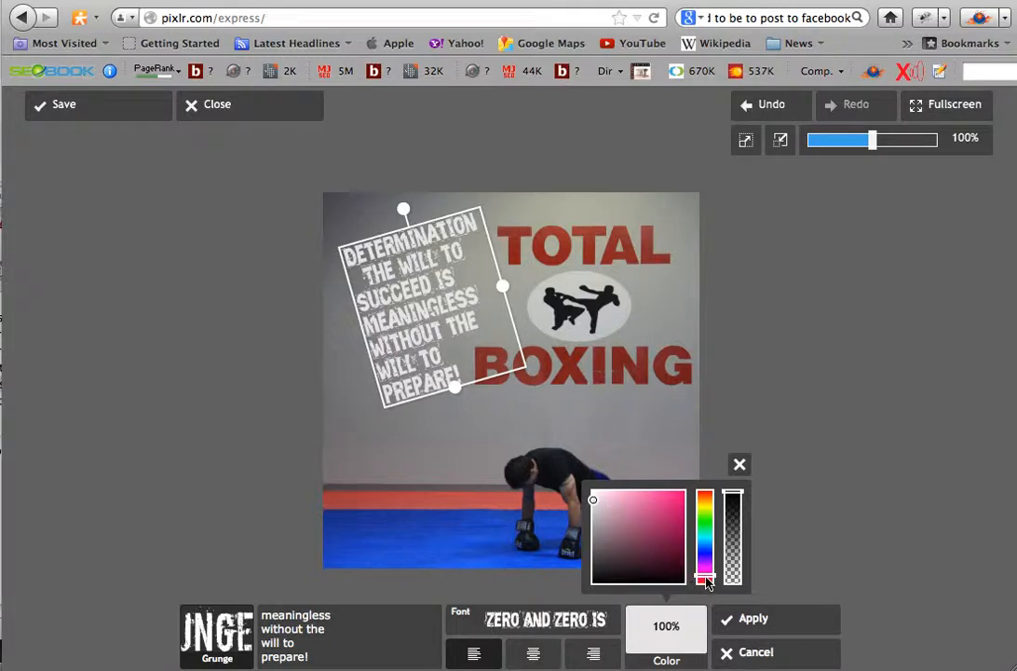
- Recolor the quote a bright golden yellow-orange and apply the text to the photo
mouse_move(705, 583)
mouse_down()
mouse_move(705, 531)
mouse_move(656, 514)
mouse_move(655, 500)
mouse_move(616, 497)
mouse_move(645, 500)
mouse_move(655, 536)
mouse_up()
click(671, 495)
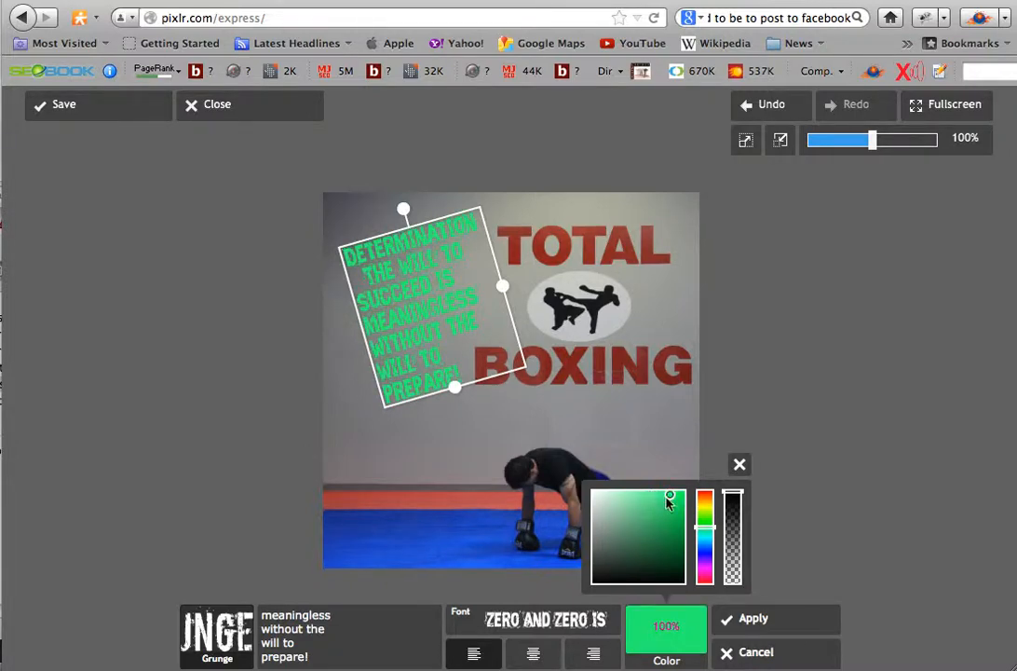
drag(705, 526, 705, 519)
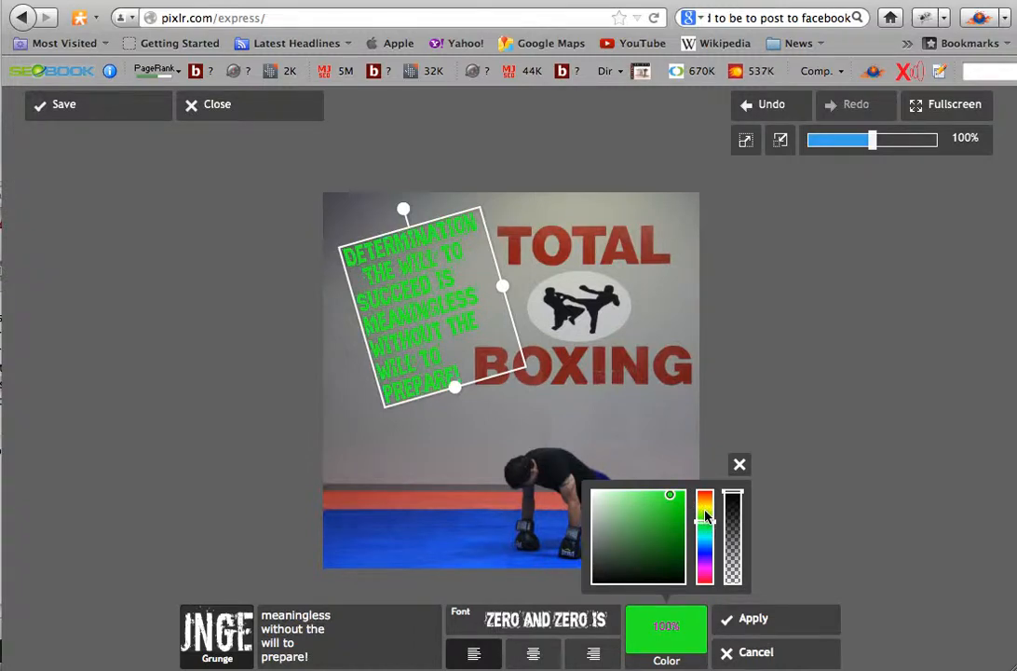
drag(706, 517, 705, 511)
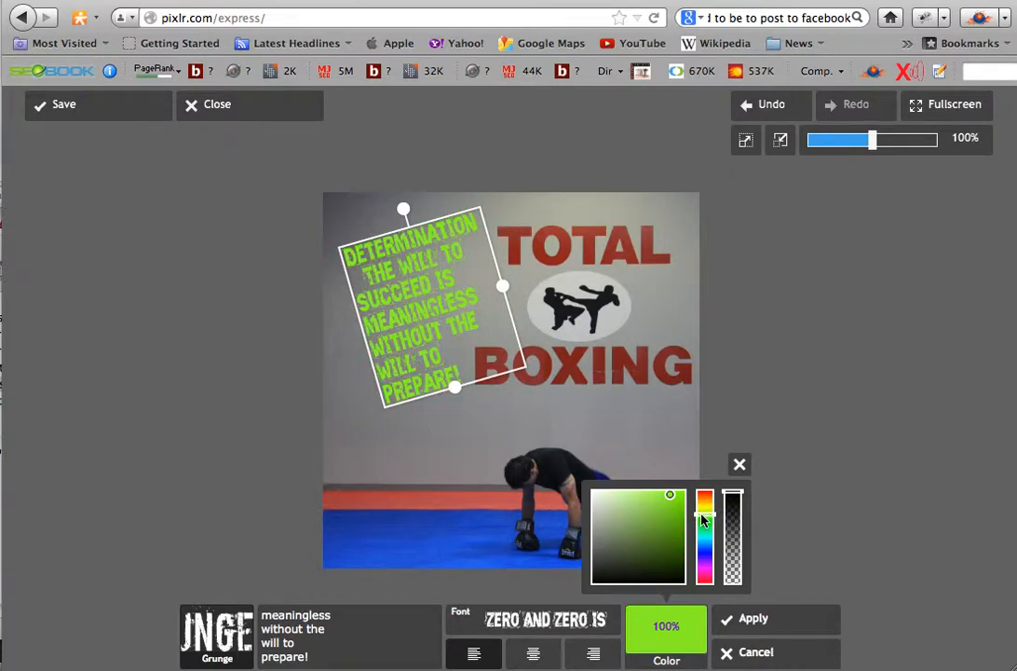
drag(703, 520, 703, 506)
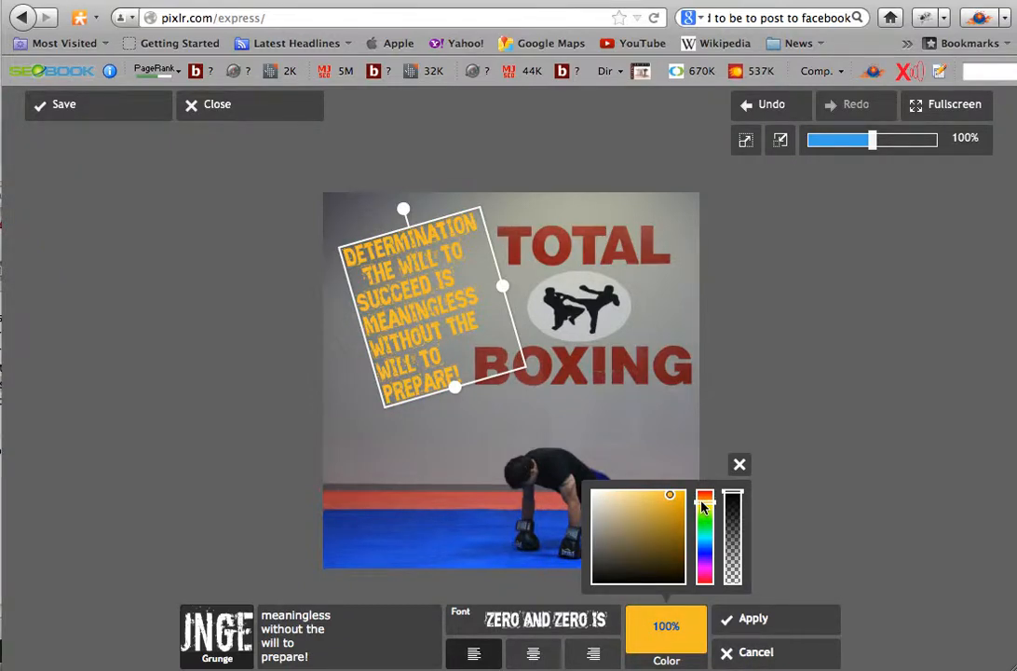
drag(704, 506, 703, 506)
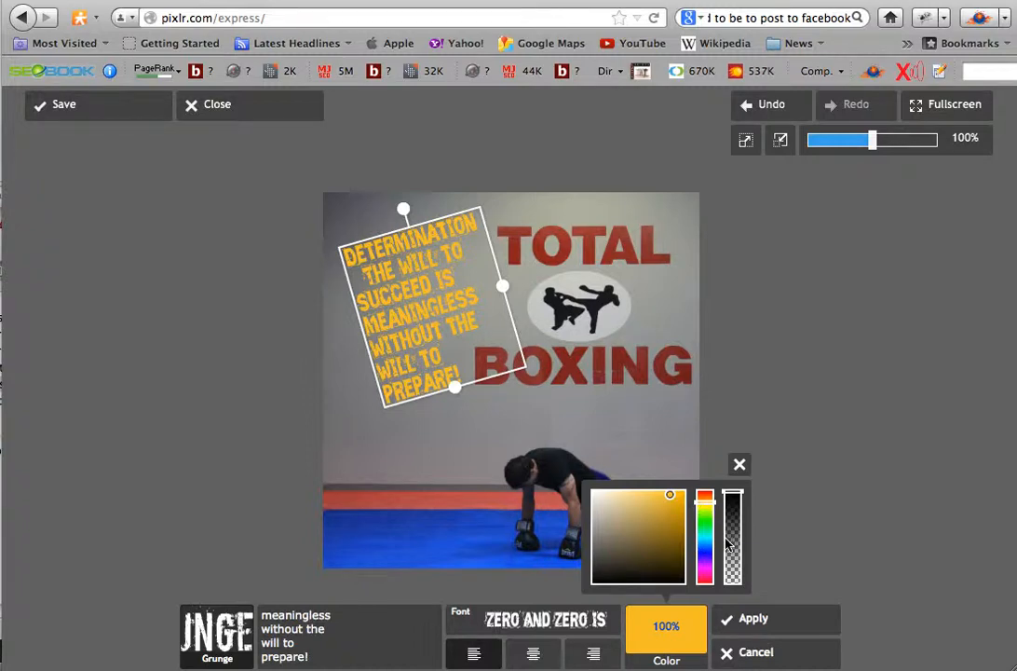
click(751, 621)
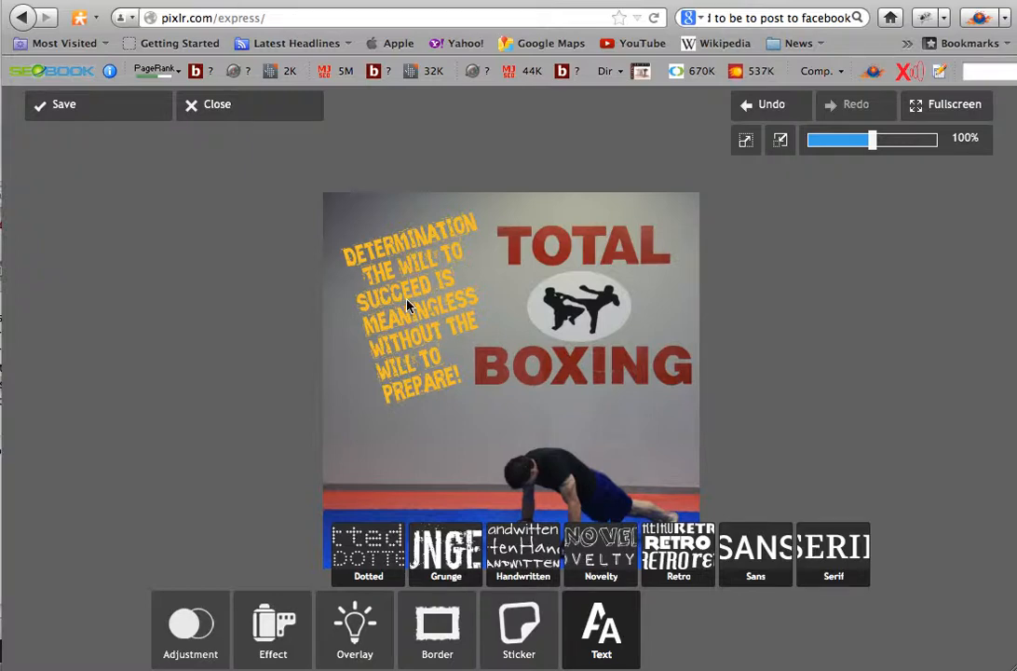
- Save the finished photo as push-up-determination in the Total Boxing folder
click(90, 112)
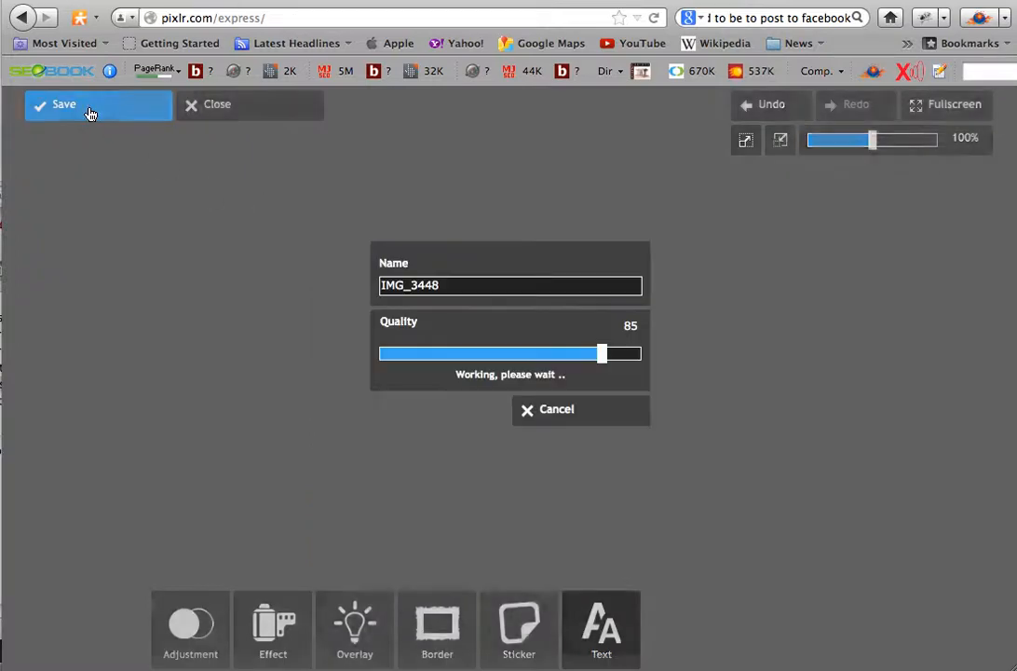
click(448, 284)
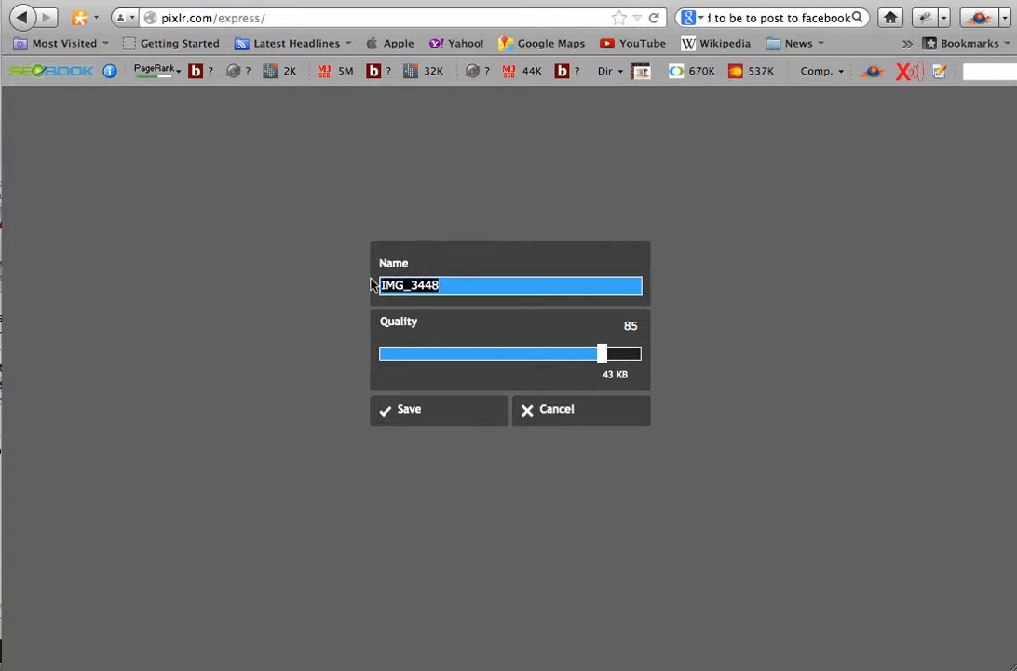
text(pu)
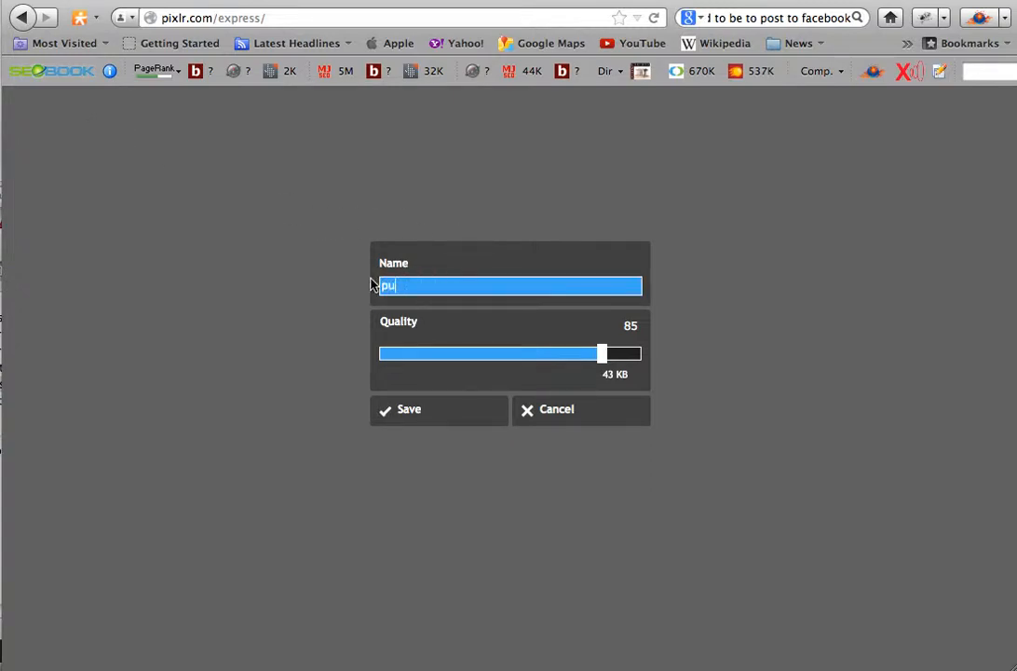
text(sh-up-determination)
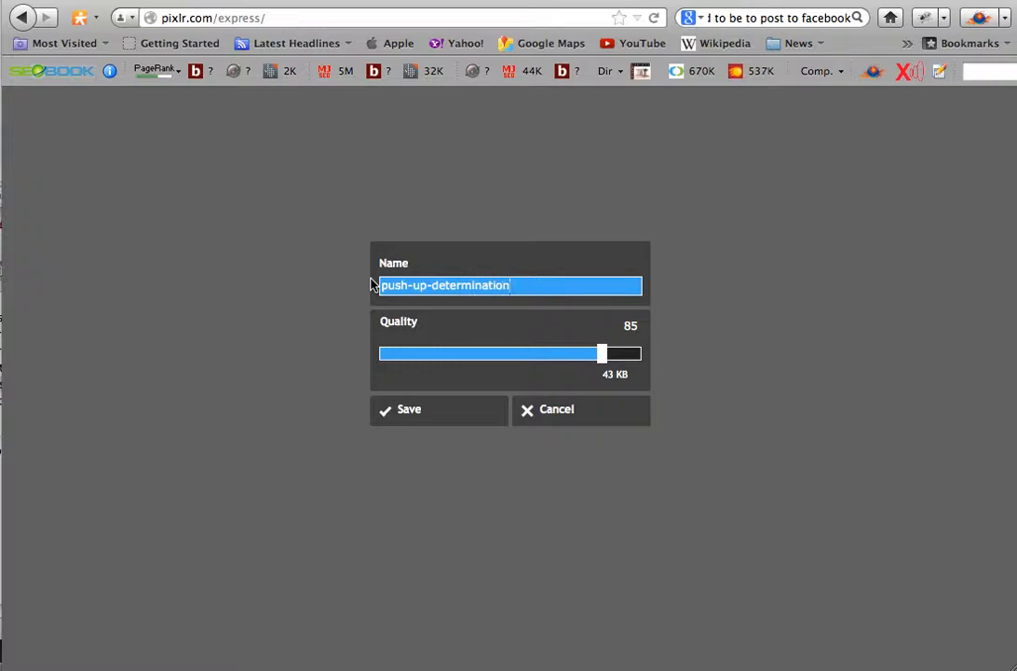
click(419, 414)
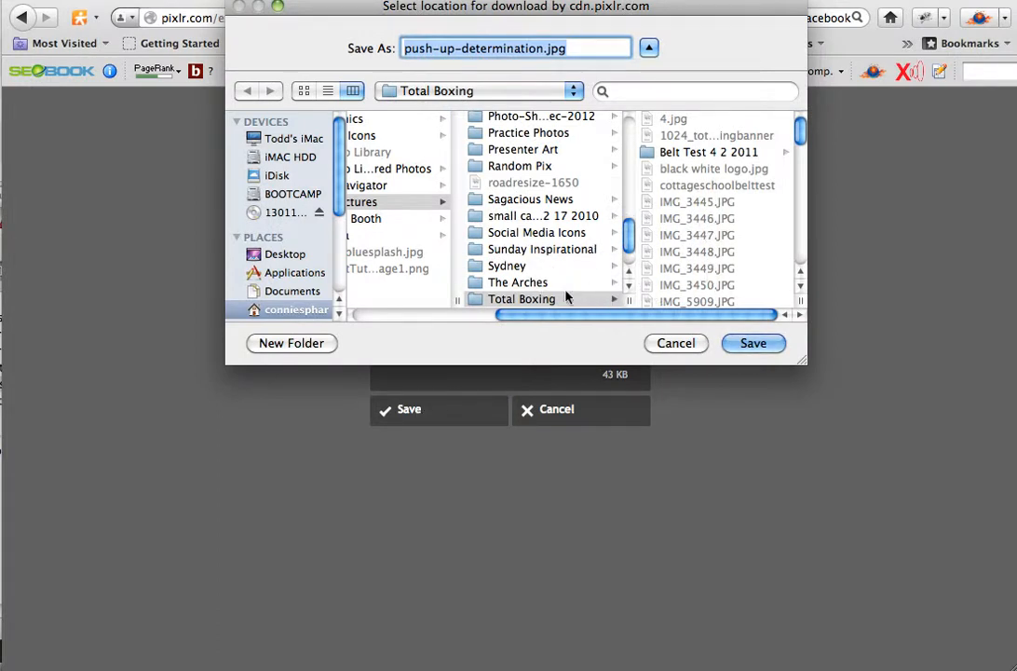
click(754, 344)
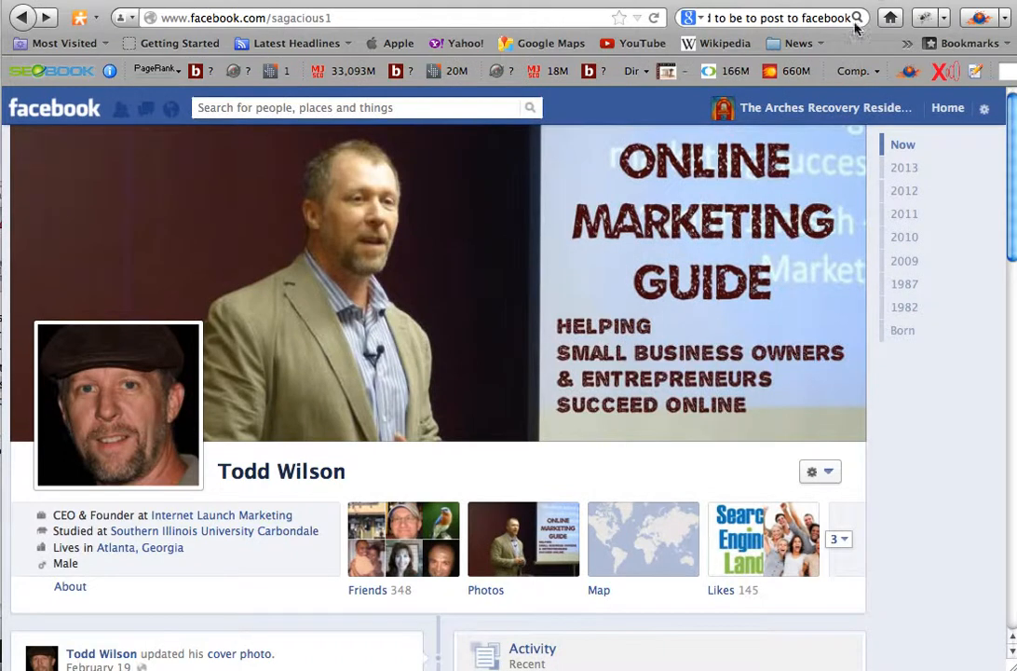
- Switch to Facebook and change the active identity to the Total Boxing page
click(984, 108)
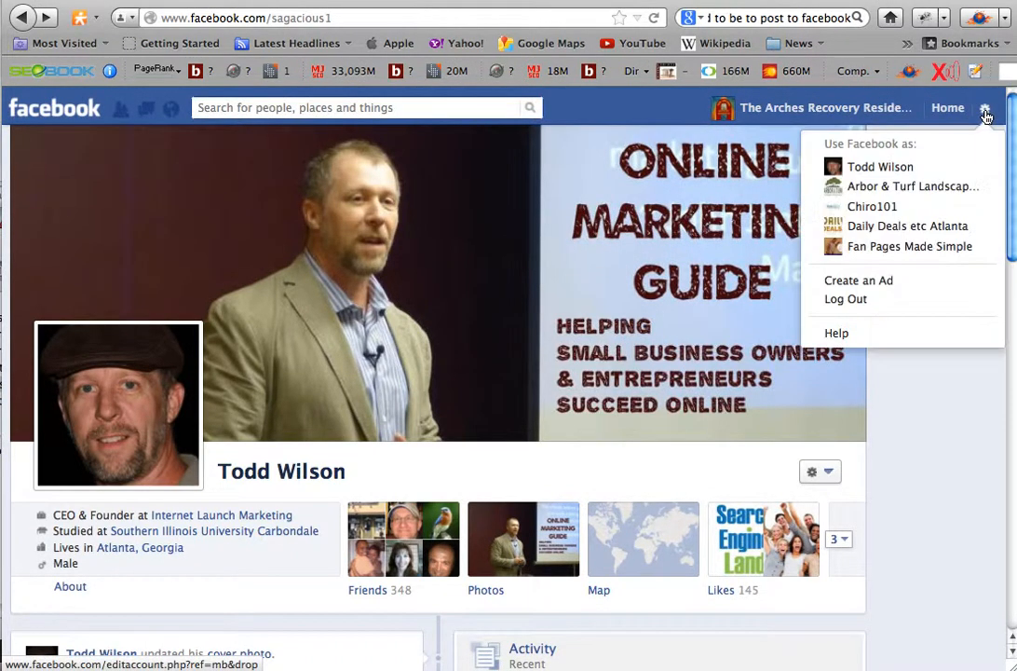
scroll(901, 215, down, 2)
scroll(902, 215, down, 5)
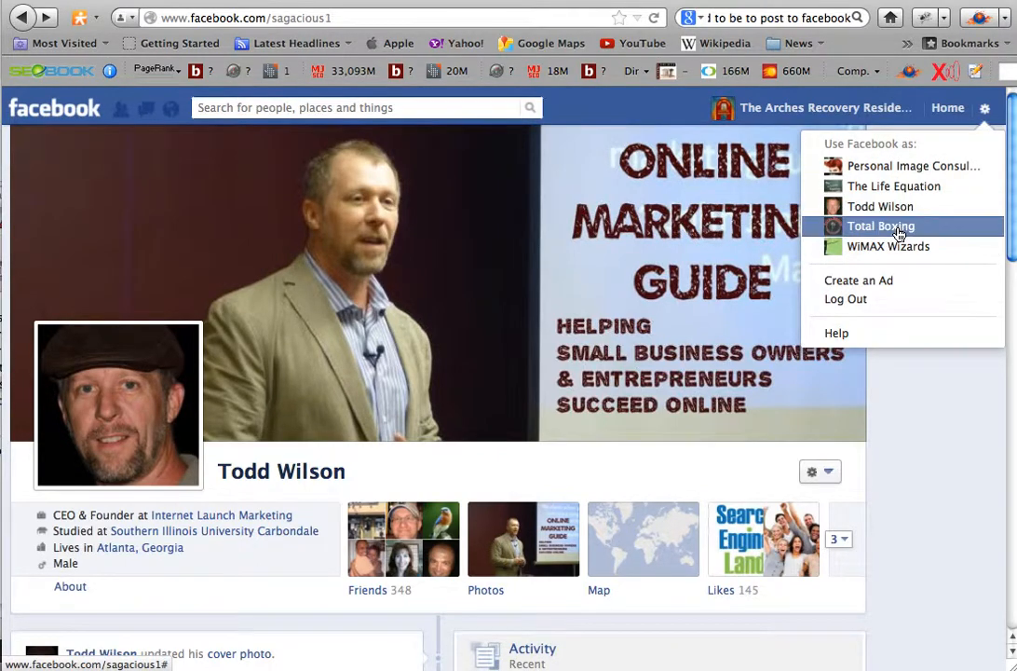
click(880, 227)
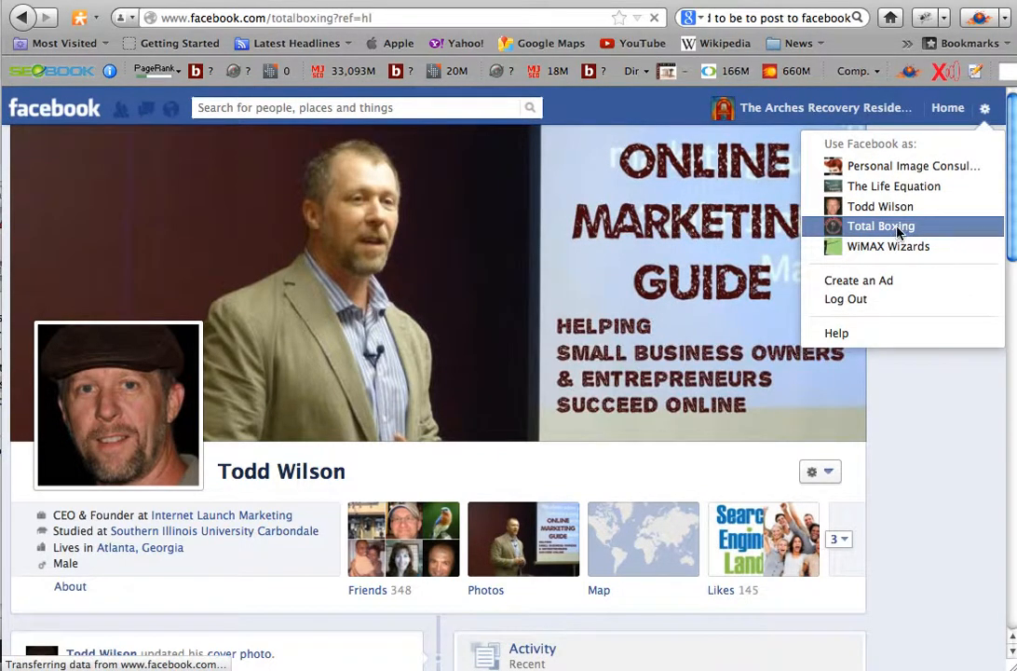
- Start a new photo post with an attached file on the Total Boxing page's timeline
scroll(284, 438, down, 5)
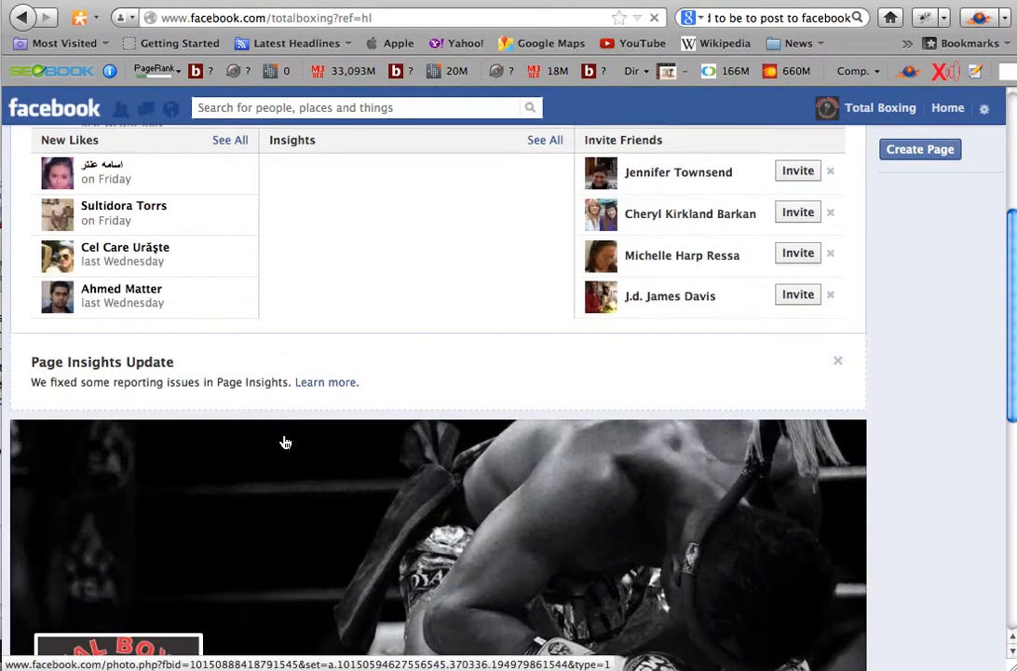
scroll(285, 442, down, 15)
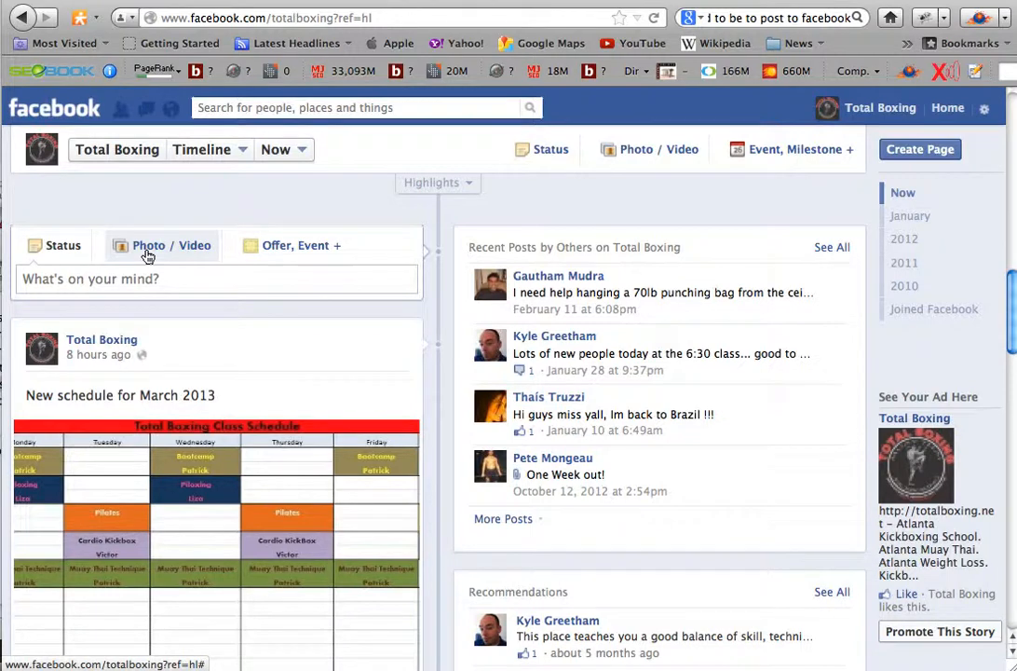
click(147, 253)
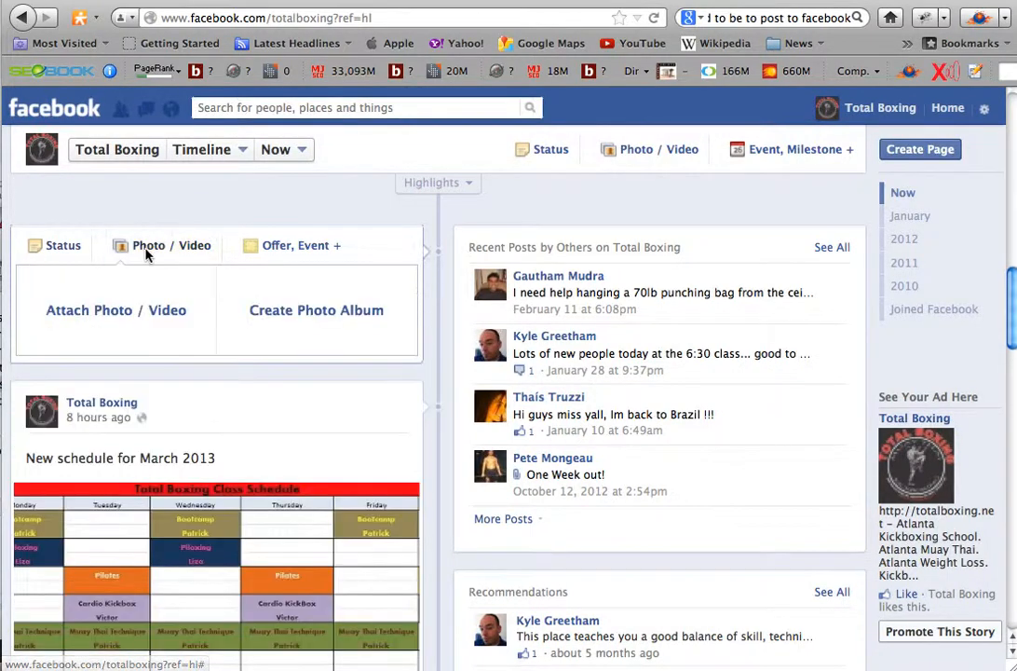
click(119, 312)
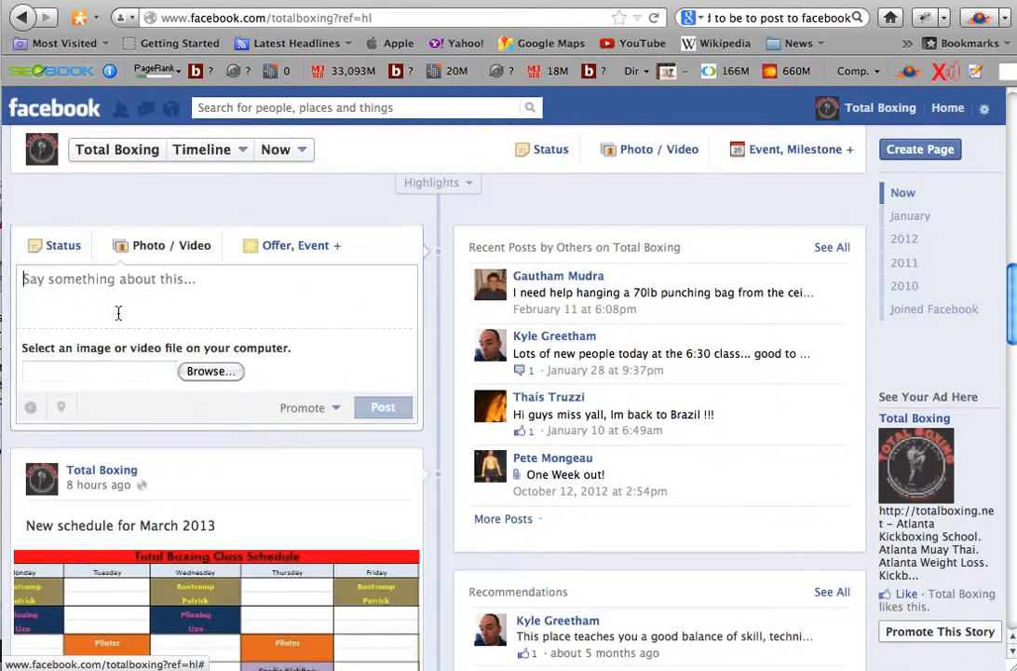
- Attach push-up-determination.jpg from the Total Boxing folder to the post and place the cursor in its description
click(203, 373)
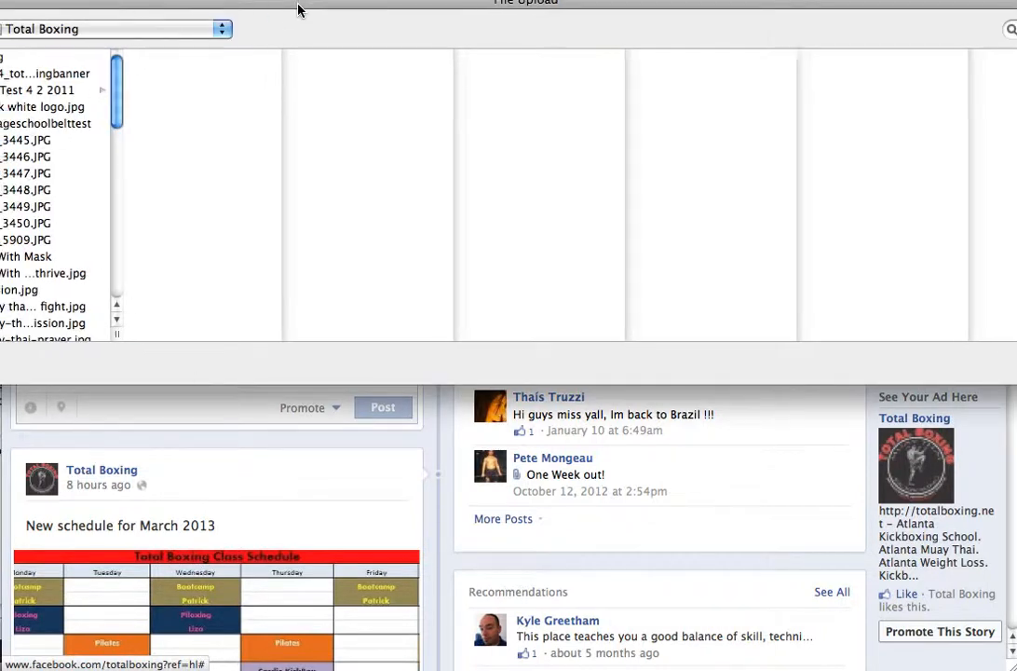
drag(298, 10, 491, 29)
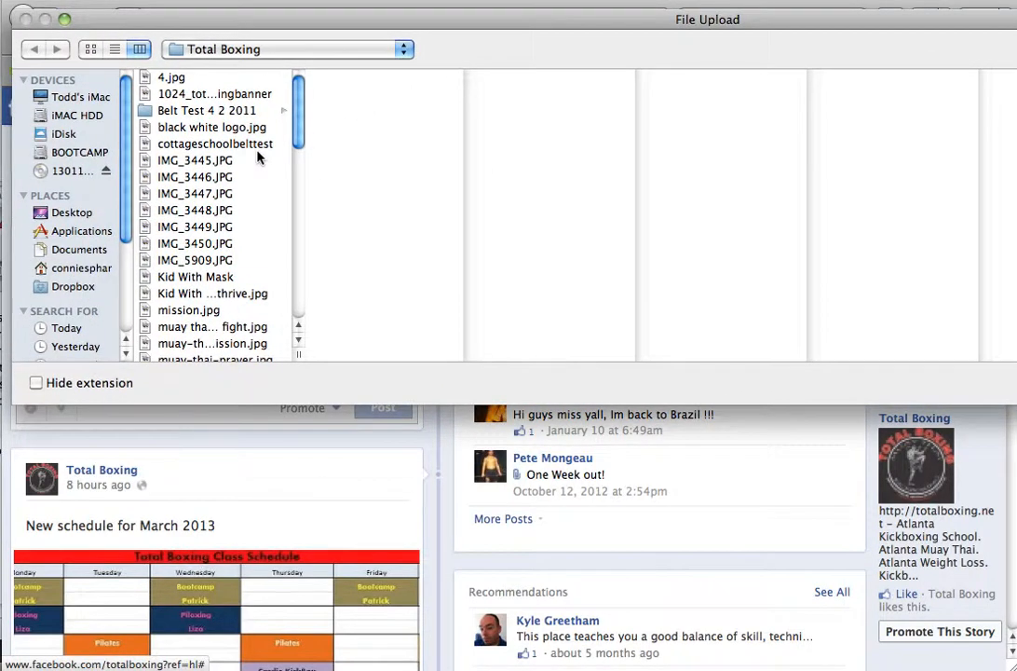
scroll(257, 156, down, 5)
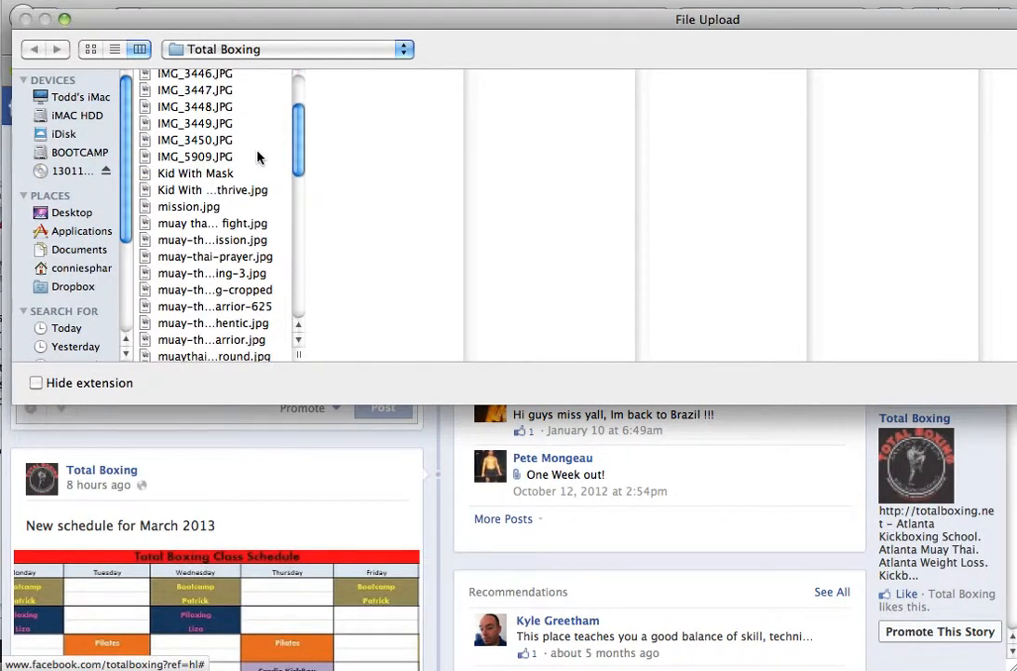
scroll(258, 157, down, 10)
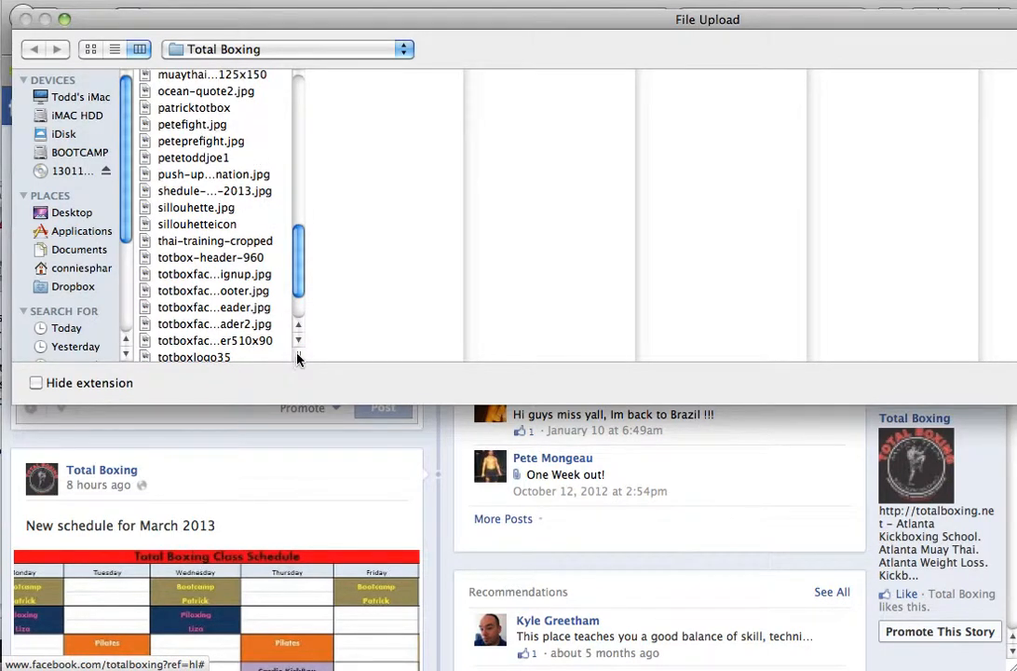
drag(297, 357, 551, 357)
click(260, 175)
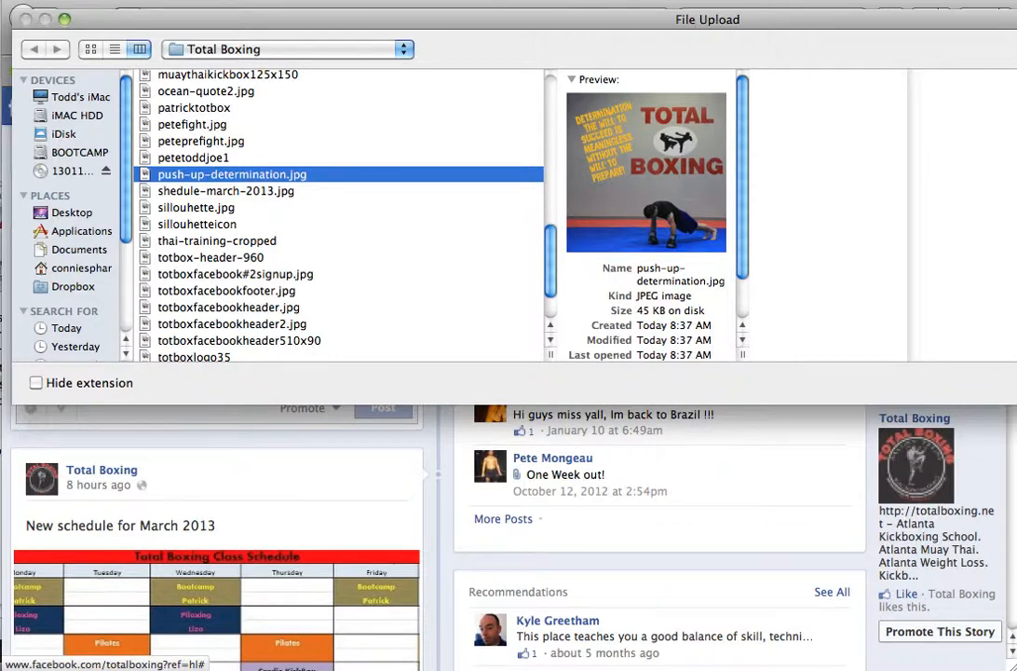
key(Return)
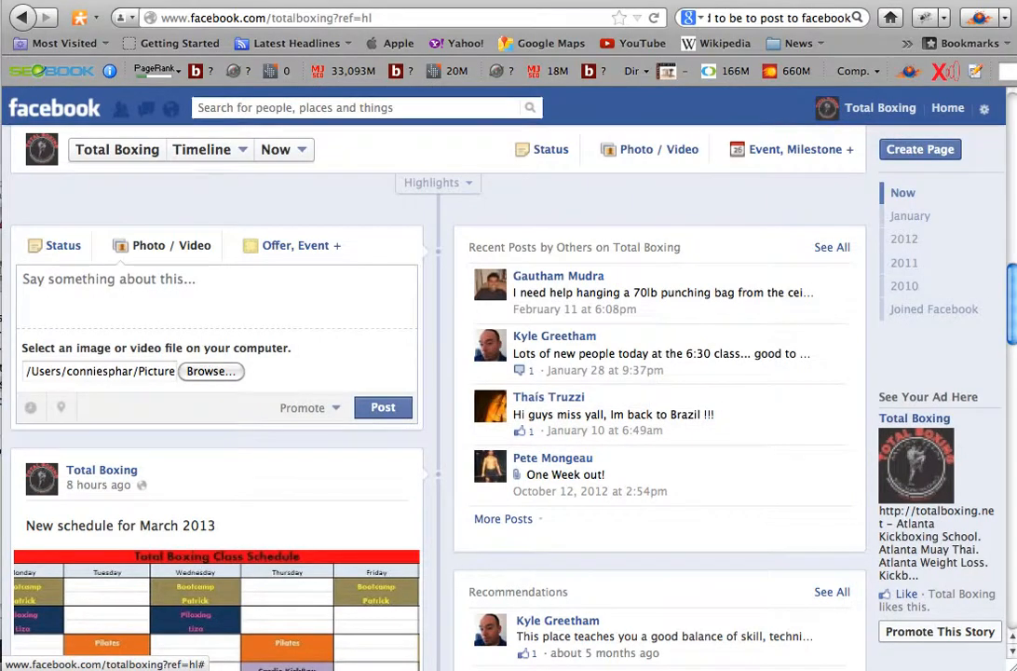
click(99, 279)
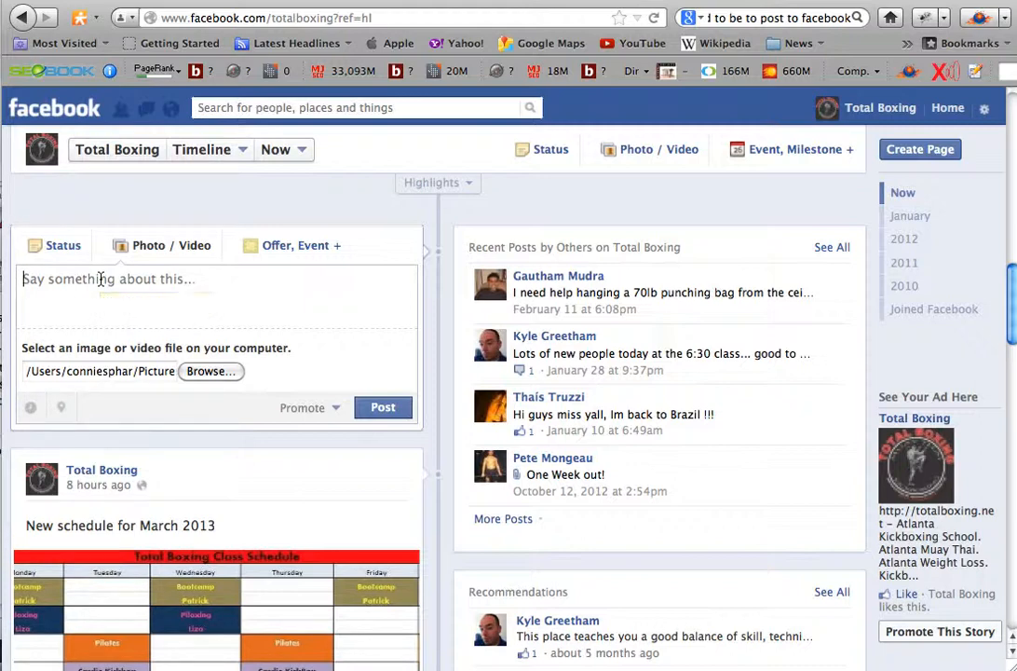
- Describe the photo as "Have you got your 100 push ups in today!!!" and publish the post on the page
text(Have you )
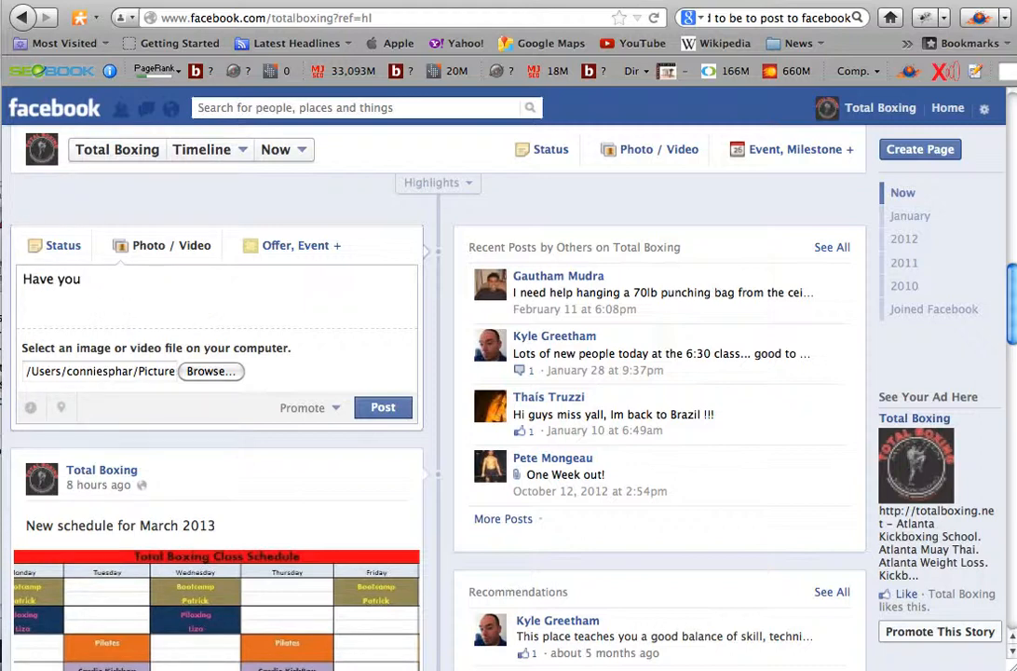
text(got your pushu)
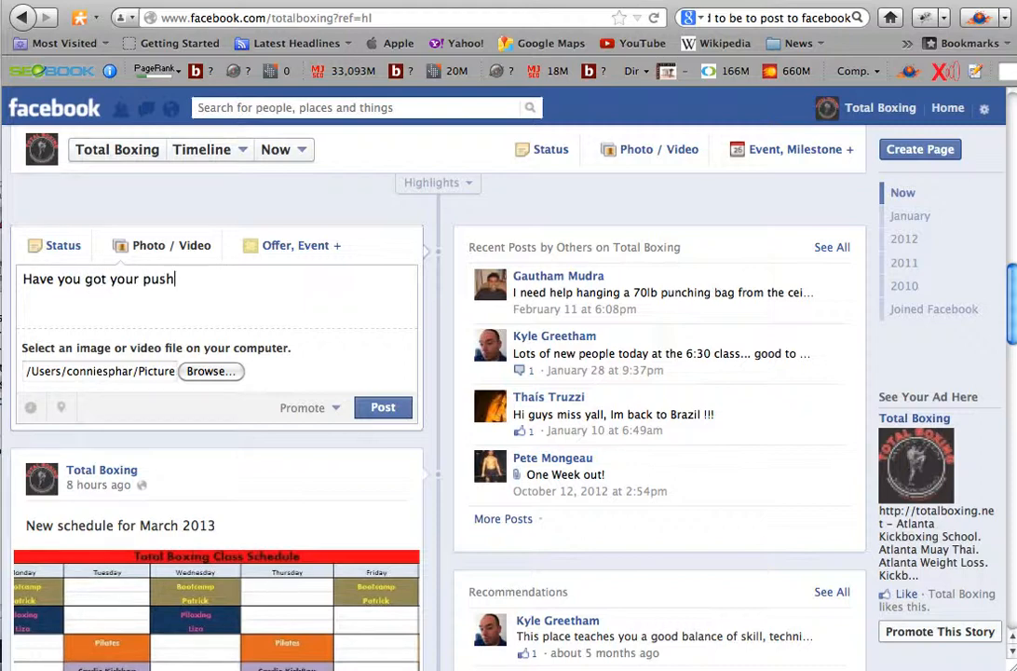
key(BackSpace)
text(ups)
key(BackSpace)
key(BackSpace)
key(BackSpace)
key(BackSpace)
key(BackSpace)
key(BackSpace)
key(BackSpace)
key(BackSpace)
key(BackSpace)
key(BackSpace)
text(100 push ups in today)
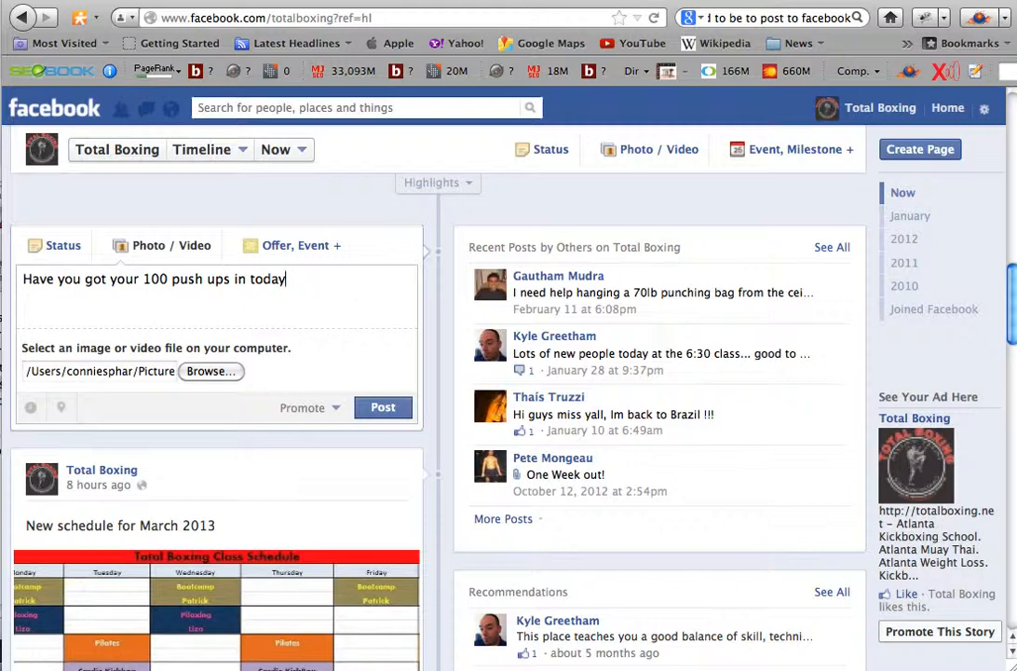
text(!!!)
click(382, 408)
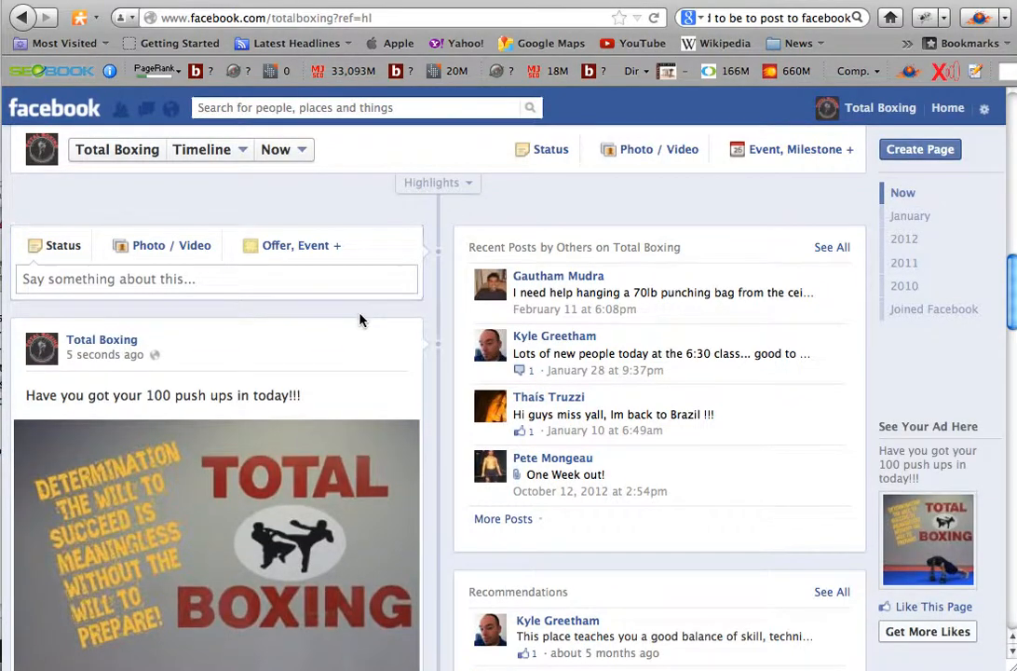
- Review the published push-up photo post, including its caption and quote, on the Total Boxing timeline
scroll(359, 320, down, 4)
scroll(361, 321, down, 1)
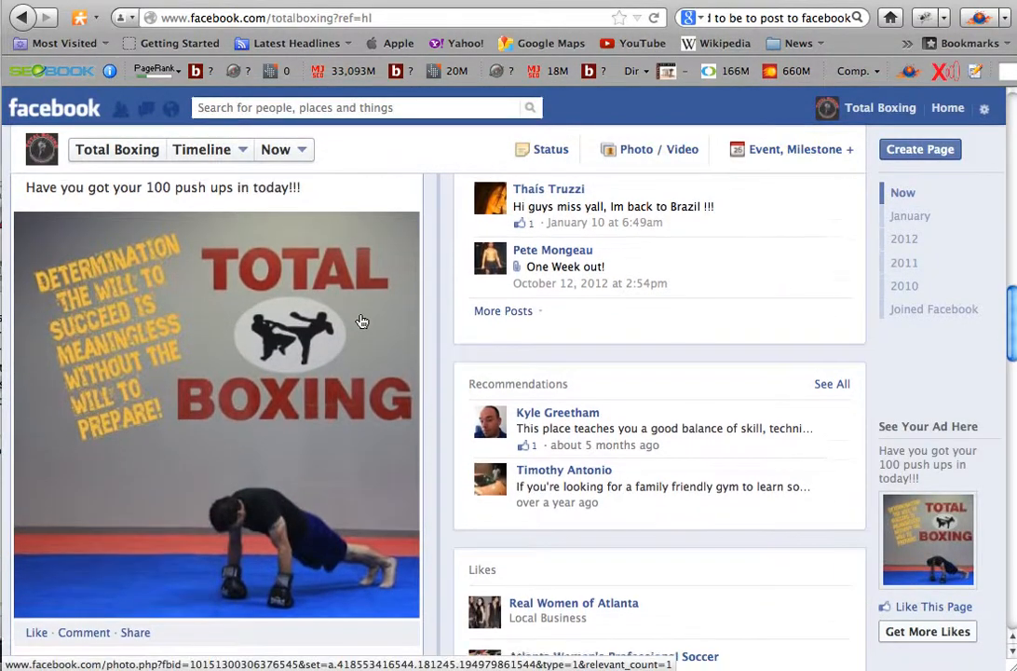
scroll(362, 321, down, 1)
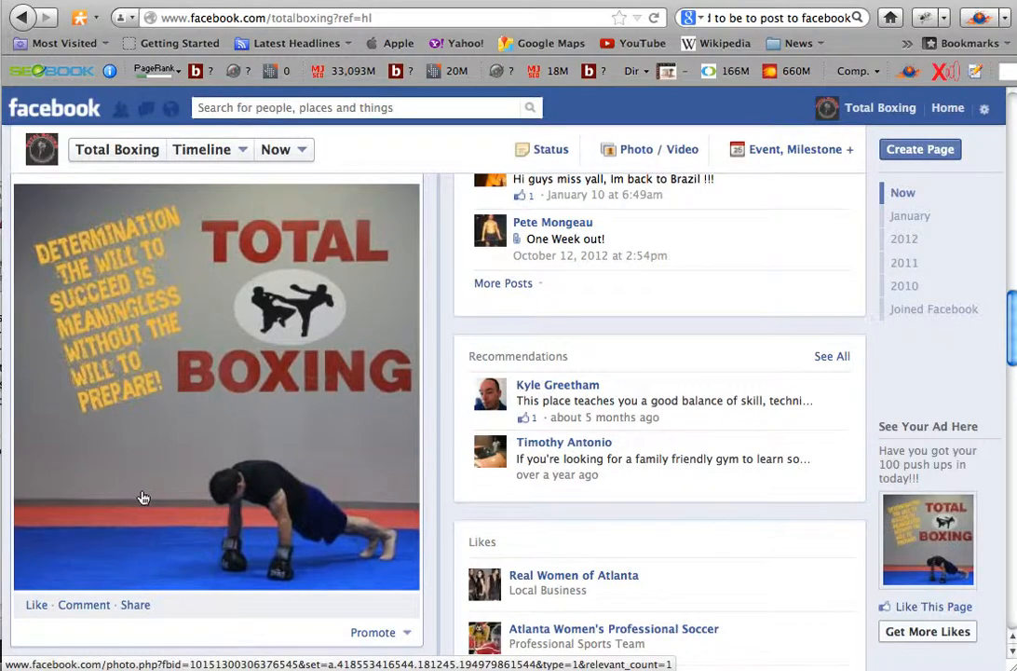
scroll(135, 493, up, 4)
scroll(135, 578, down, 3)
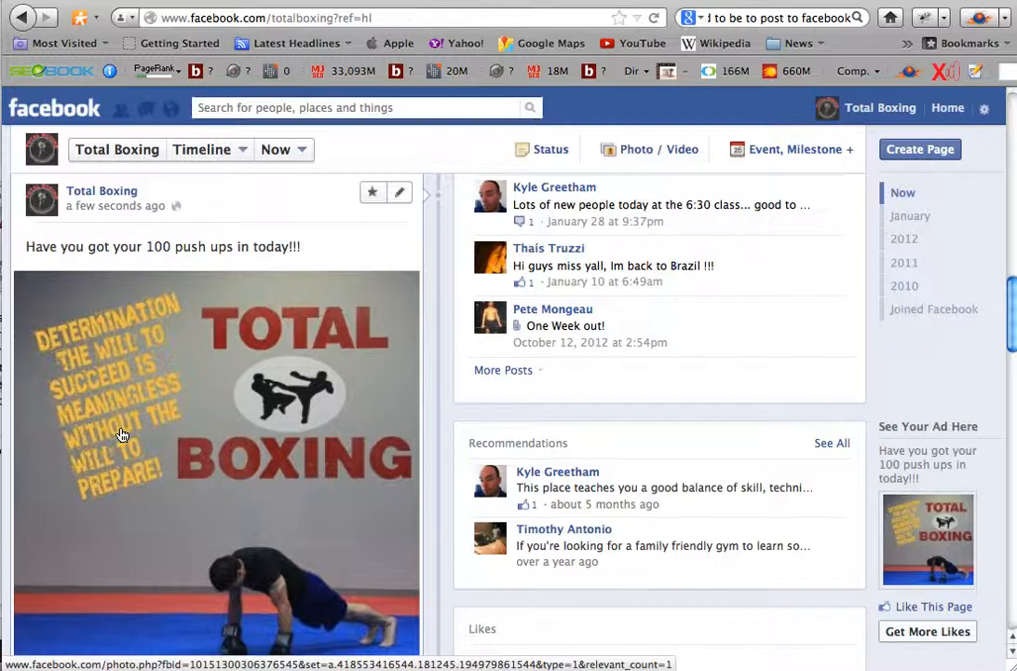
scroll(141, 489, up, 1)
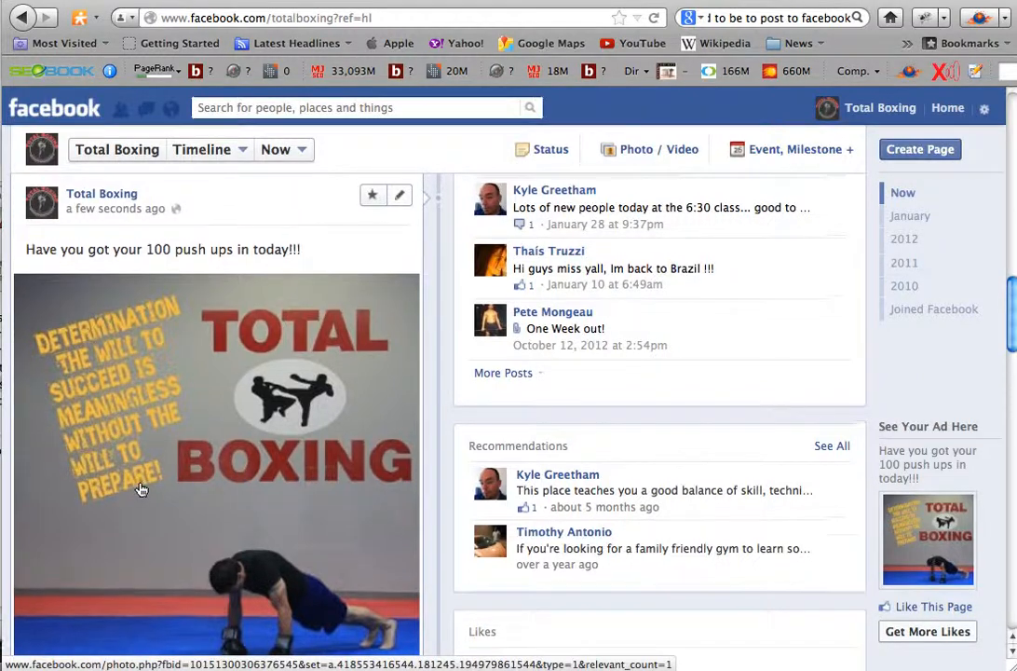
scroll(140, 489, up, 2)
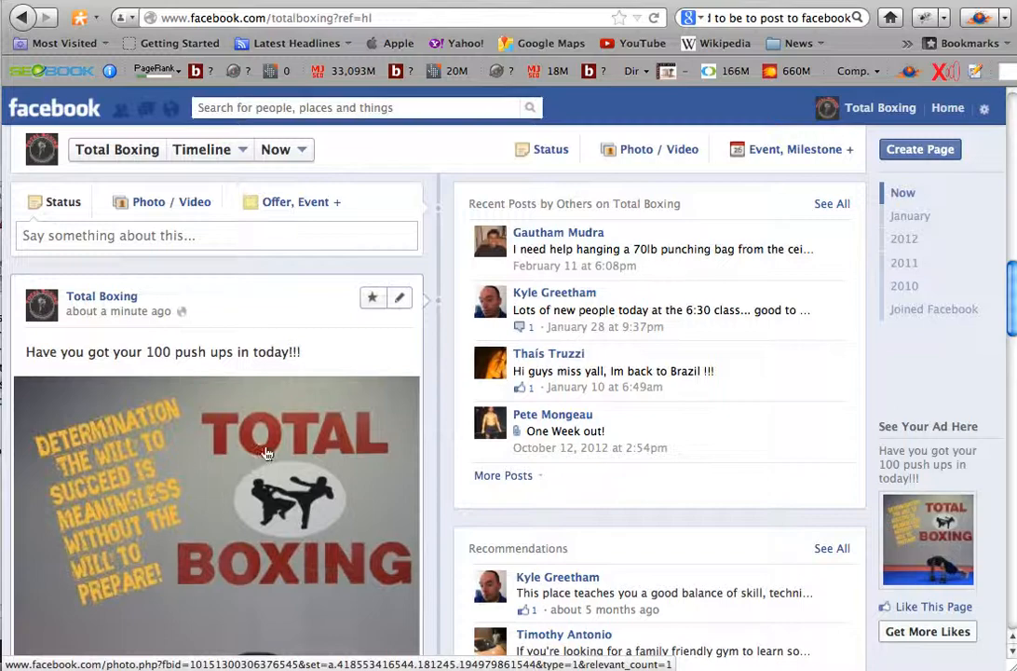
- Look over the Total Boxing page's header, cover photo and Admin Panel above the timeline
scroll(389, 469, up, 2)
scroll(389, 468, up, 5)
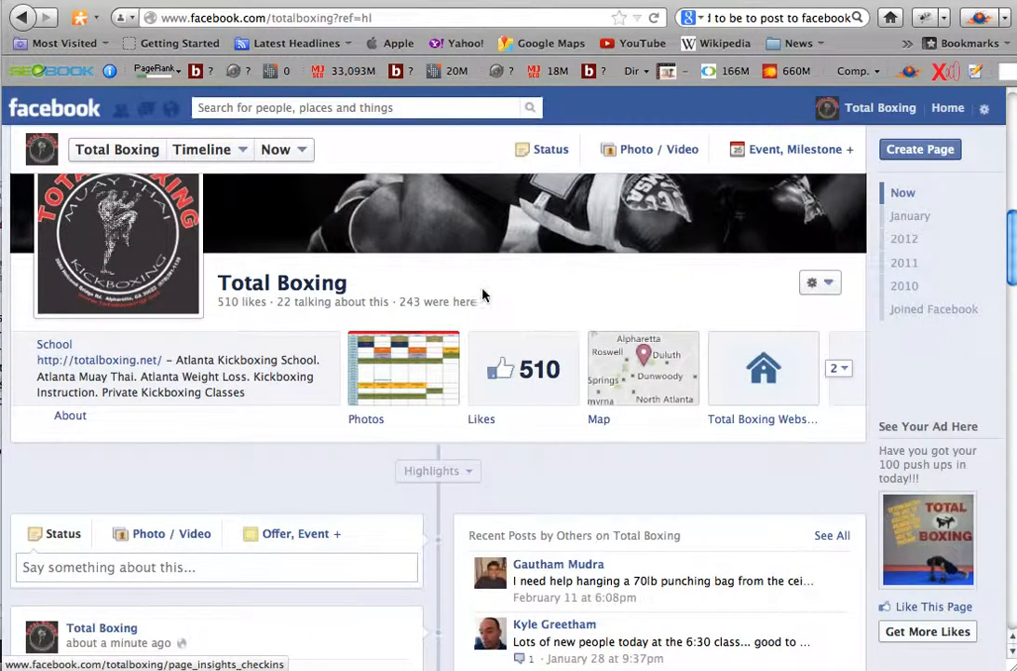
scroll(495, 295, up, 4)
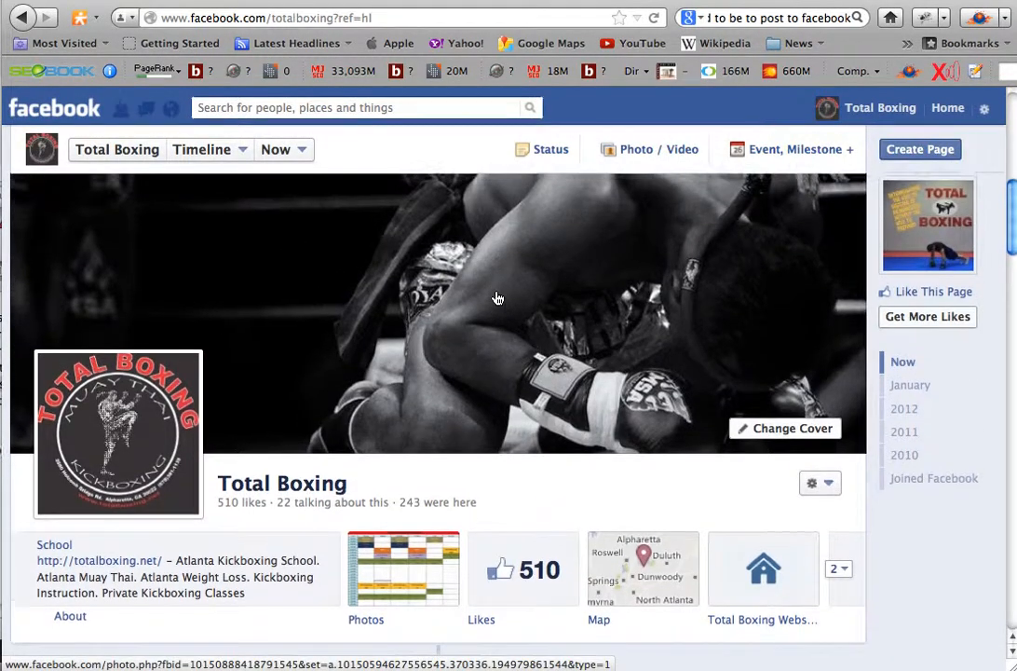
scroll(498, 298, up, 3)
scroll(497, 298, down, 5)
scroll(498, 298, up, 5)
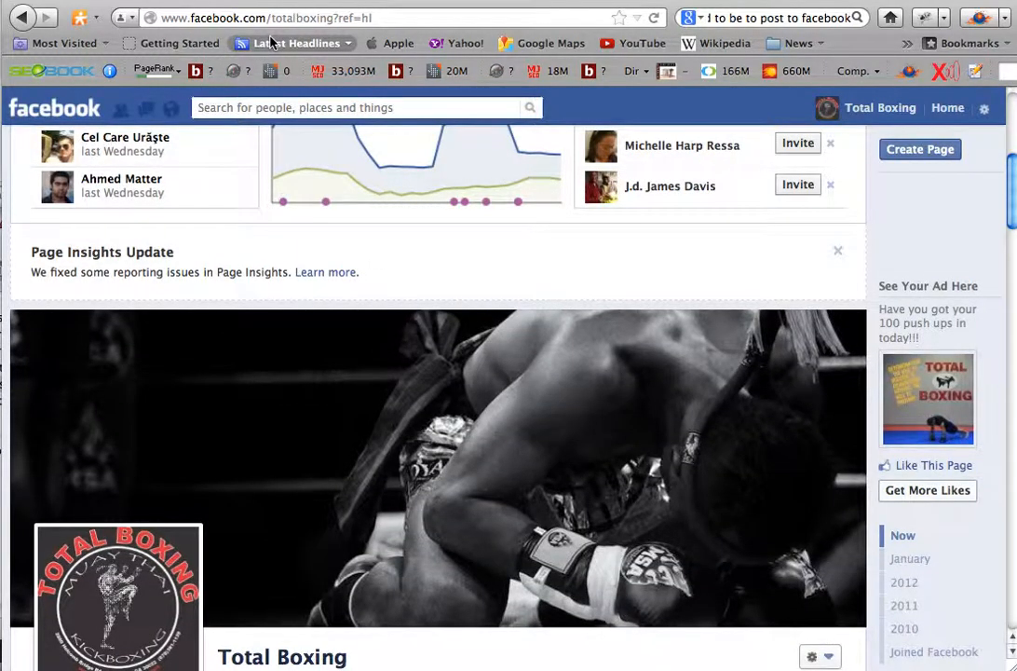
scroll(416, 334, down, 3)
scroll(418, 335, up, 2)
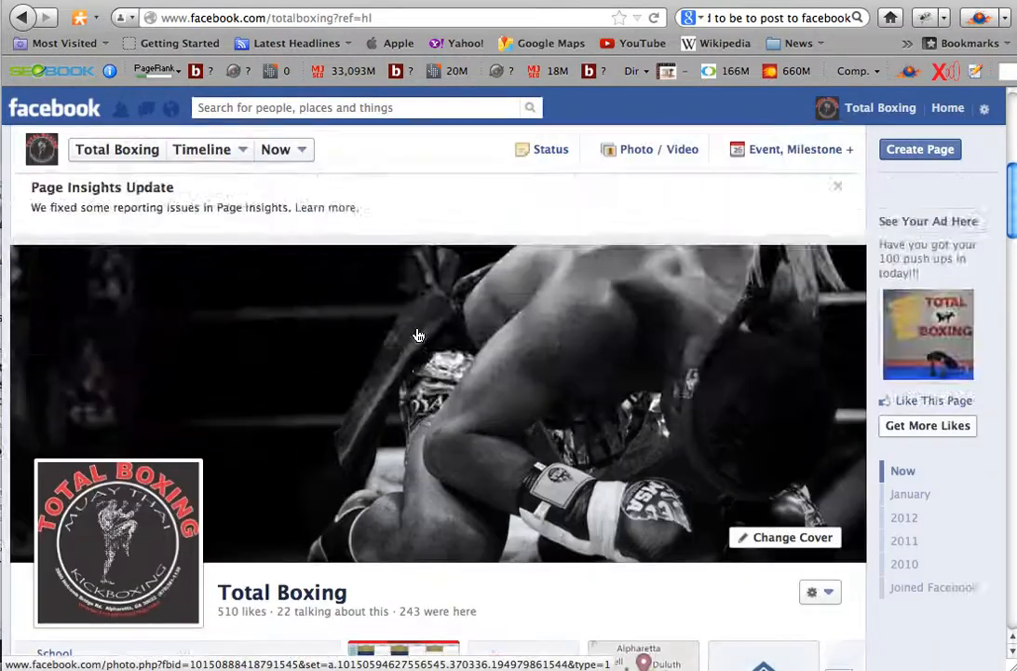
scroll(418, 335, up, 5)
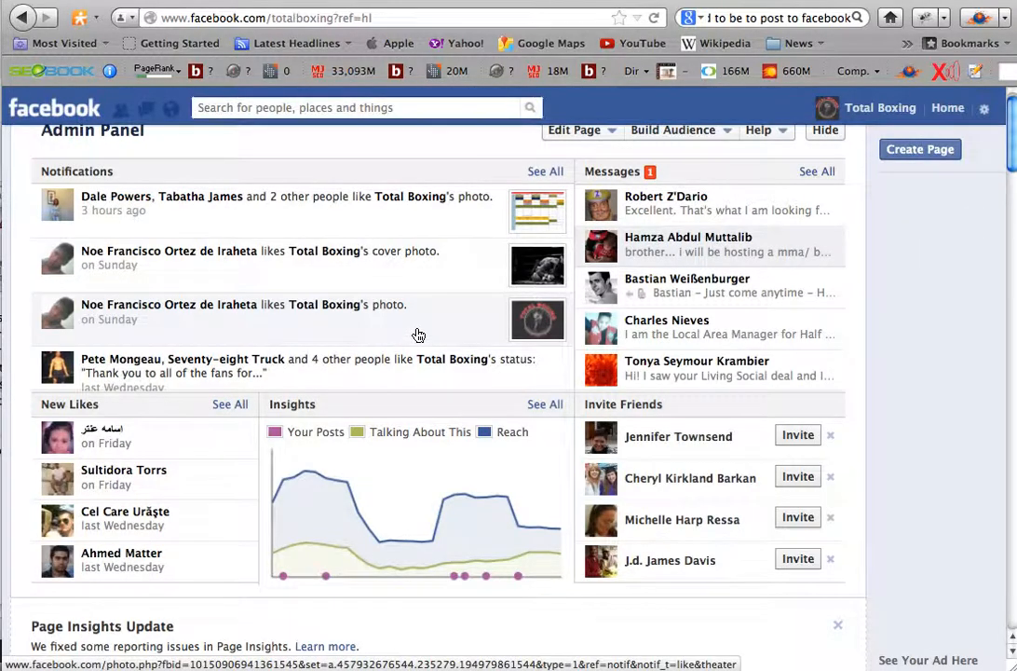